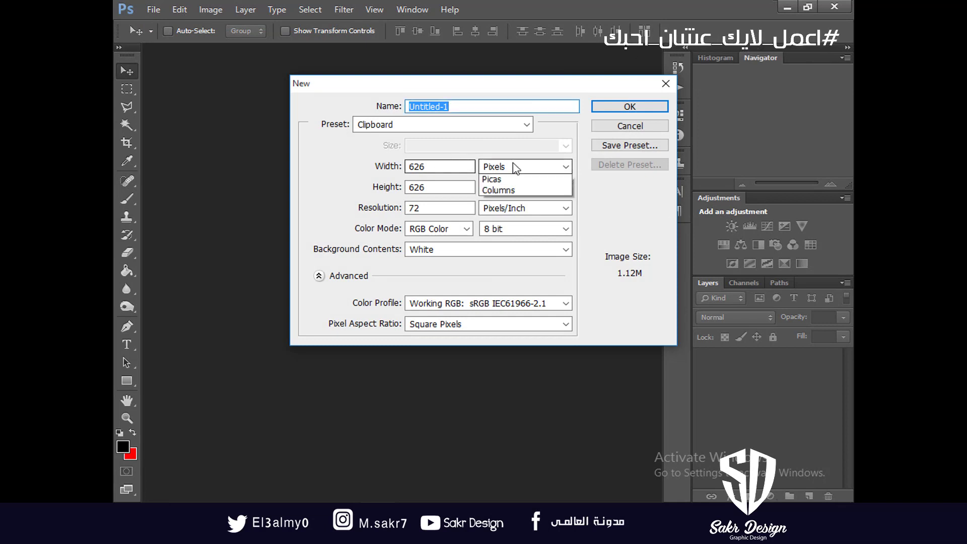
Create a new document 50 centimeters wide and 60 centimeters high.
left_click(503, 198)
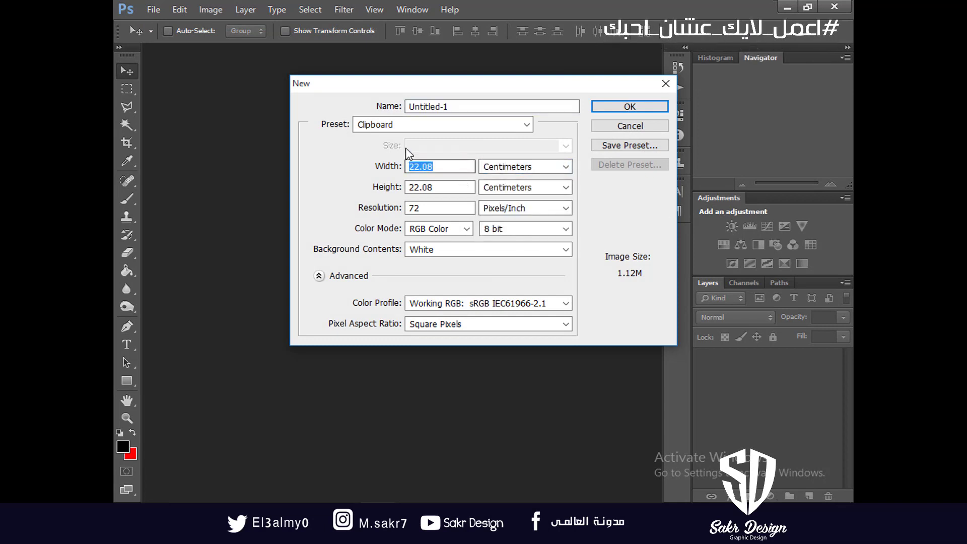
type("50")
key("BackSpace")
key("BackSpace")
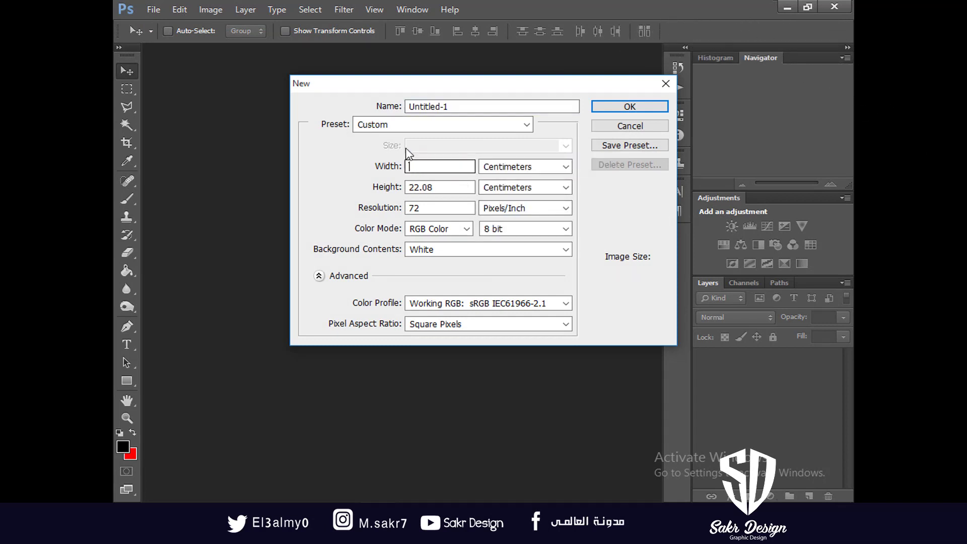
type("50")
key("Tab")
key("Tab")
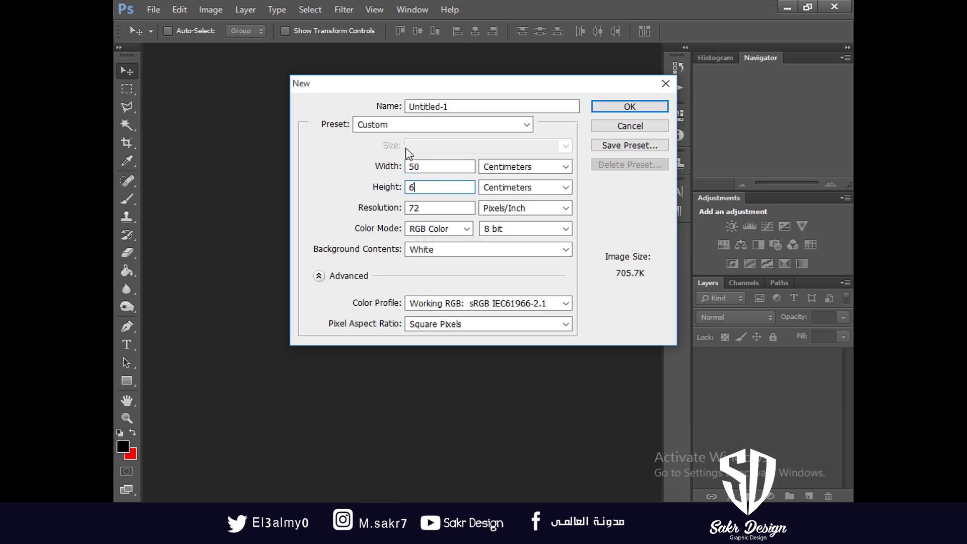
type("60")
key("Return")
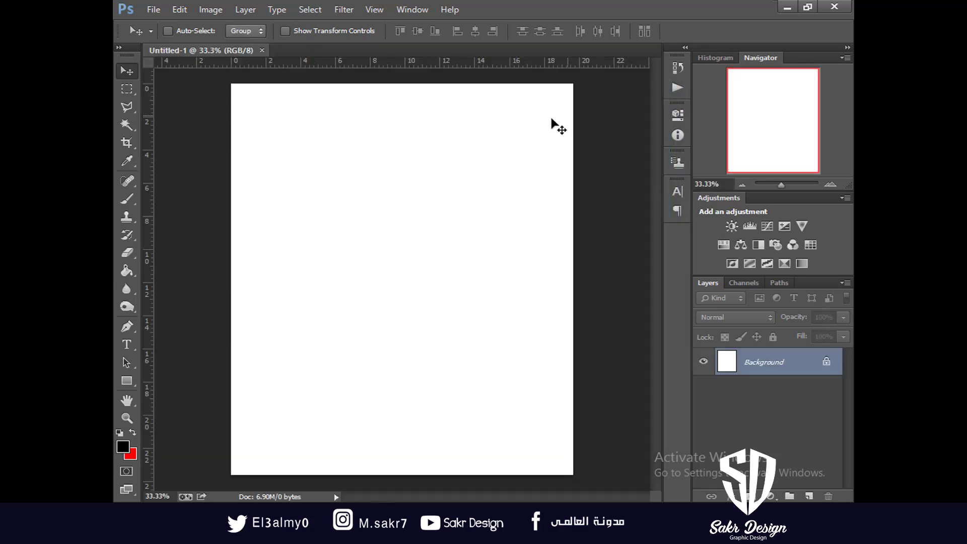
Fill the background with black and place the lightning bolt outline image from the New folder (2) folder on the canvas.
left_click(126, 270)
left_click(446, 212)
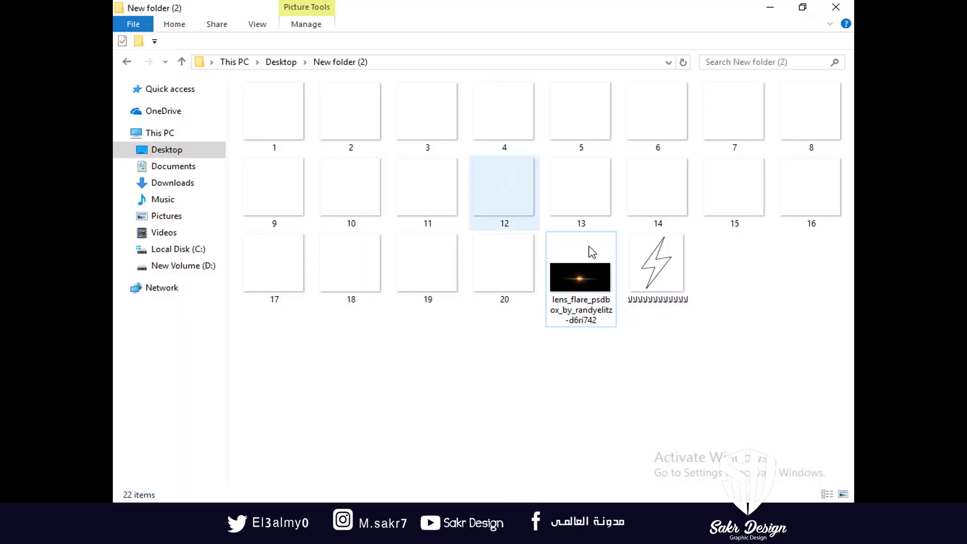
mouse_move(659, 282)
left_mouse_down()
mouse_move(669, 309)
mouse_move(513, 488)
mouse_move(372, 508)
left_mouse_up()
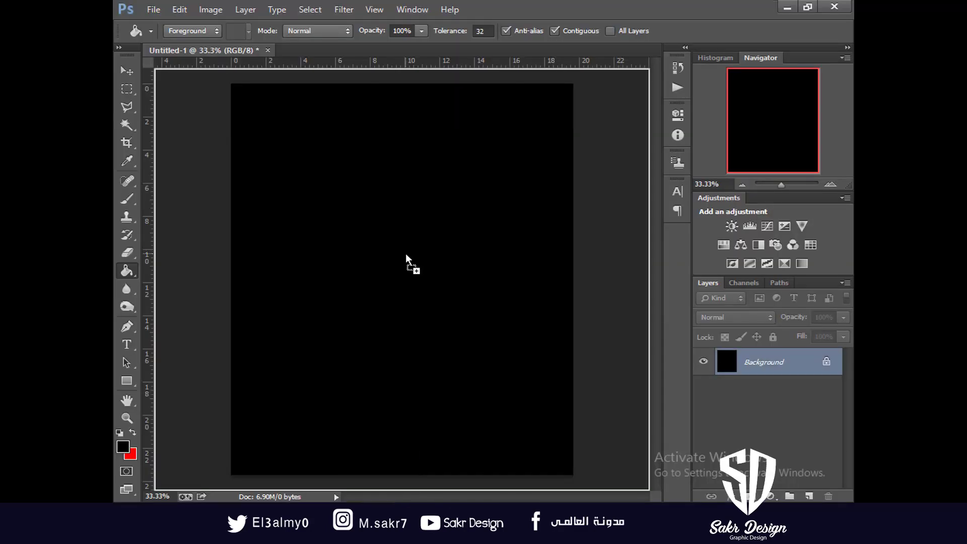
left_click(126, 70)
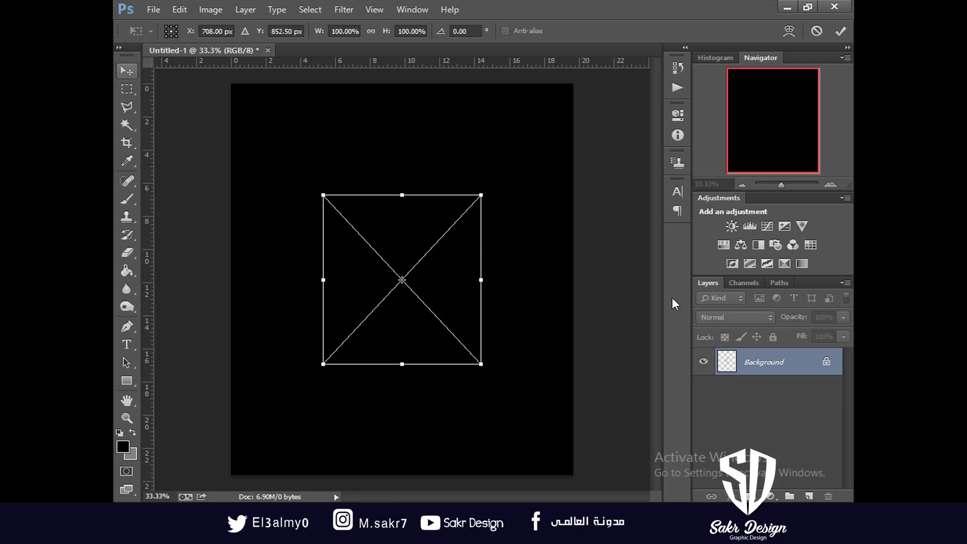
key("Return")
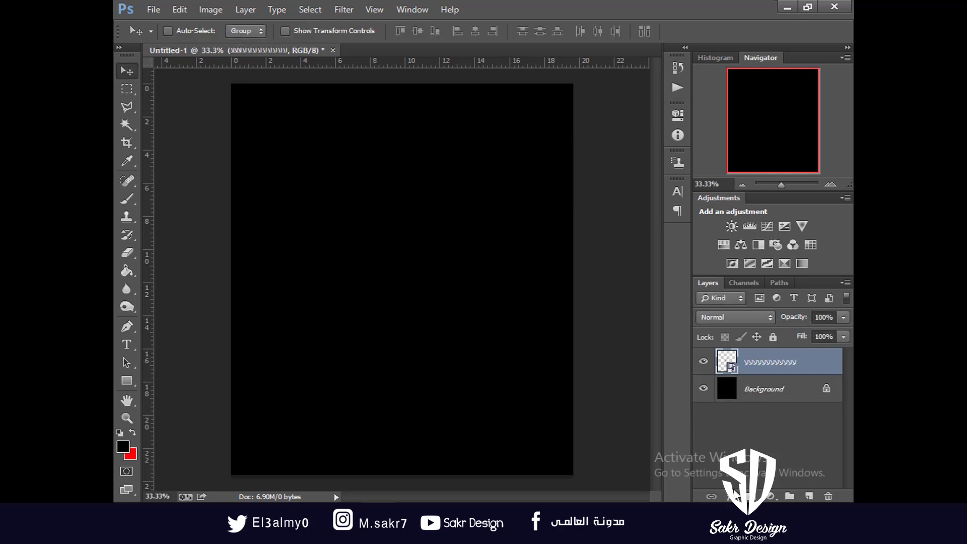
Apply a white Color Overlay to the lightning bolt layer.
left_click(730, 495)
left_click(758, 418)
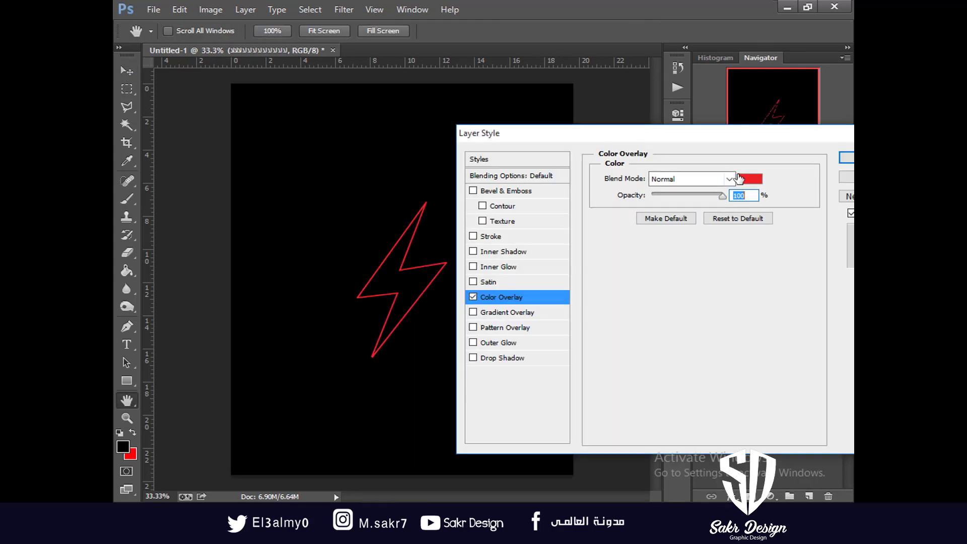
left_click(751, 179)
left_click_drag(564, 241, 452, 139)
key("Return")
key("Return")
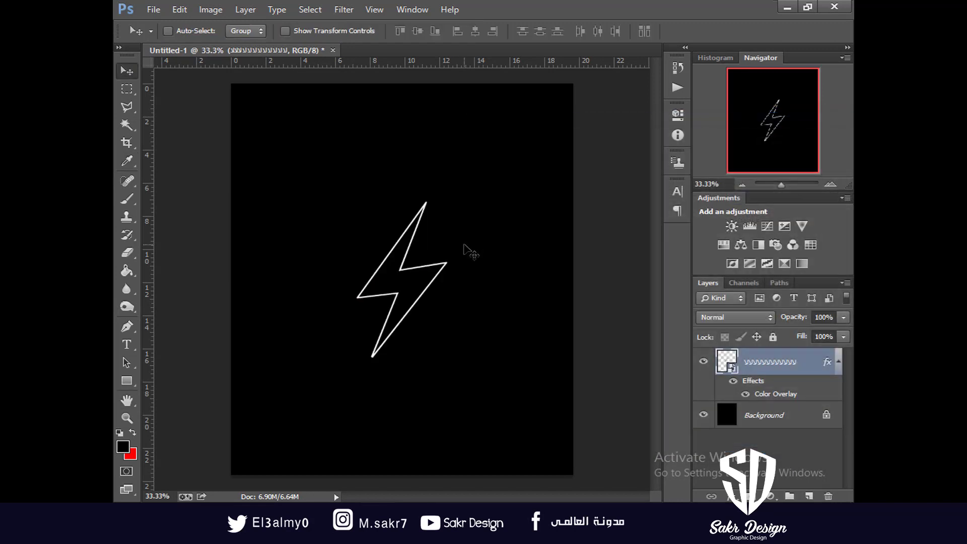
Enlarge the lightning bolt proportionally around its centre in two passes, the first to about 128%.
key("ctrl+t")
left_click_drag(485, 190, 505, 168)
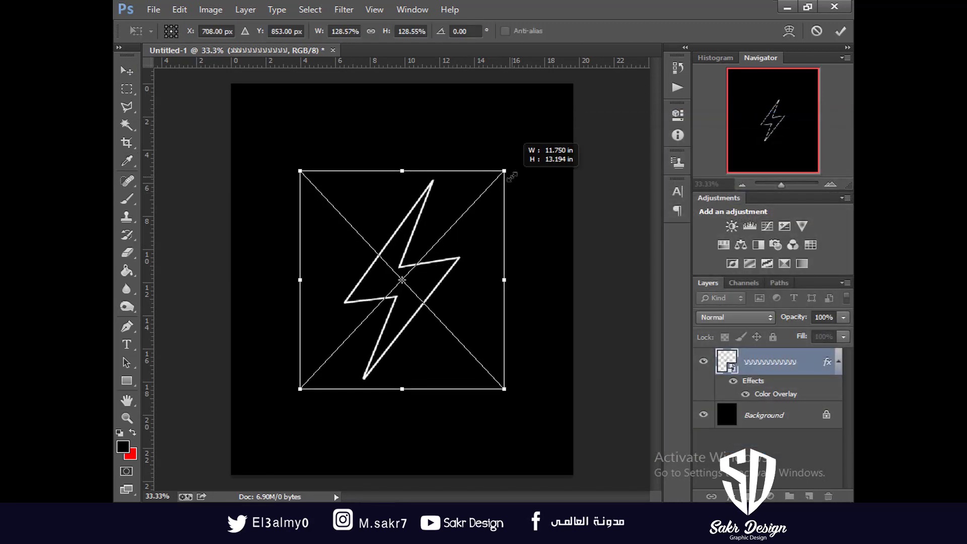
key("Return")
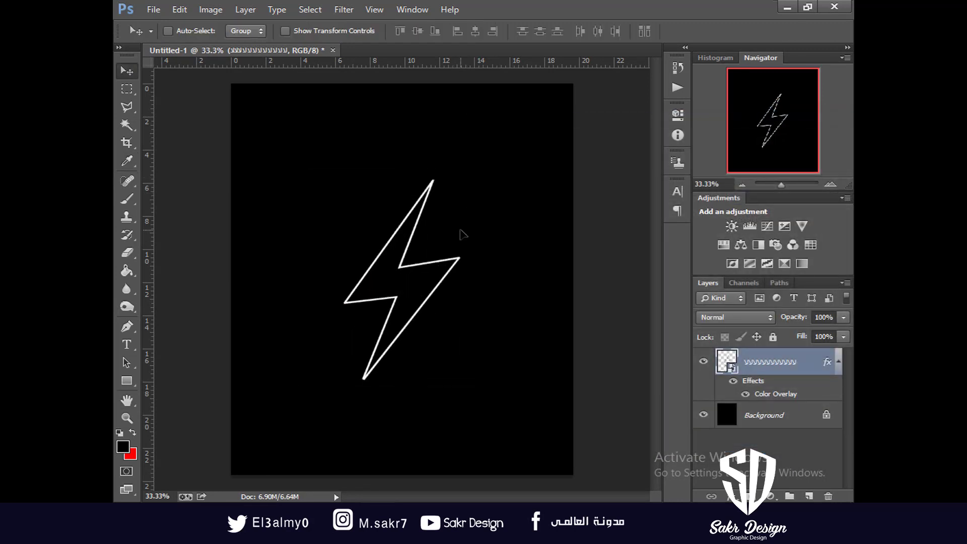
key("ctrl+t")
left_click_drag(507, 166, 522, 151)
key("Return")
key("ctrl+plus")
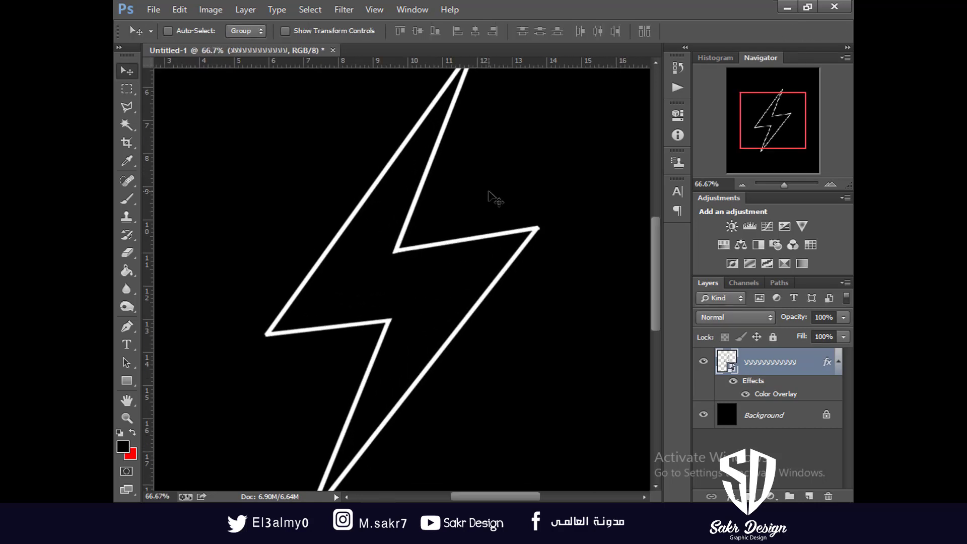
scroll(472, 242, "down", 3)
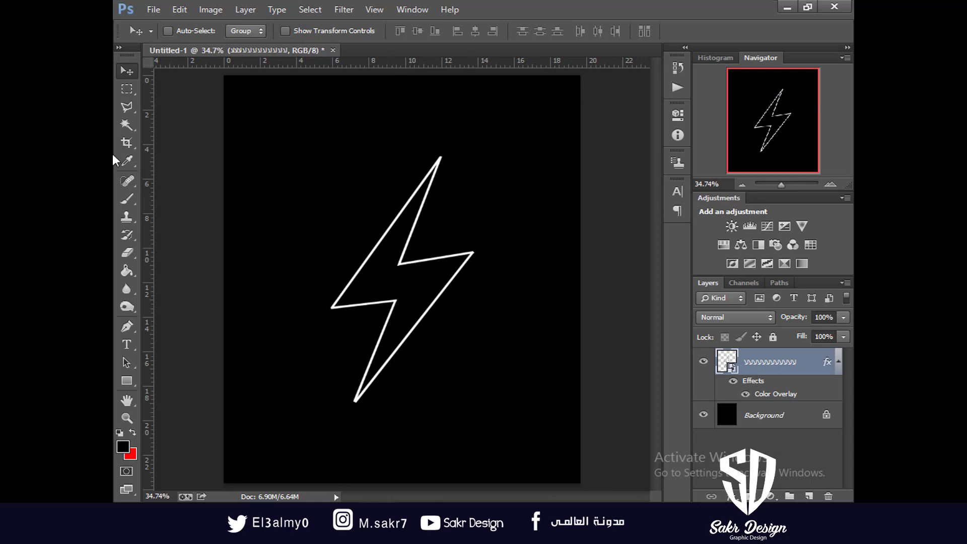
left_click(738, 496)
left_click(720, 482)
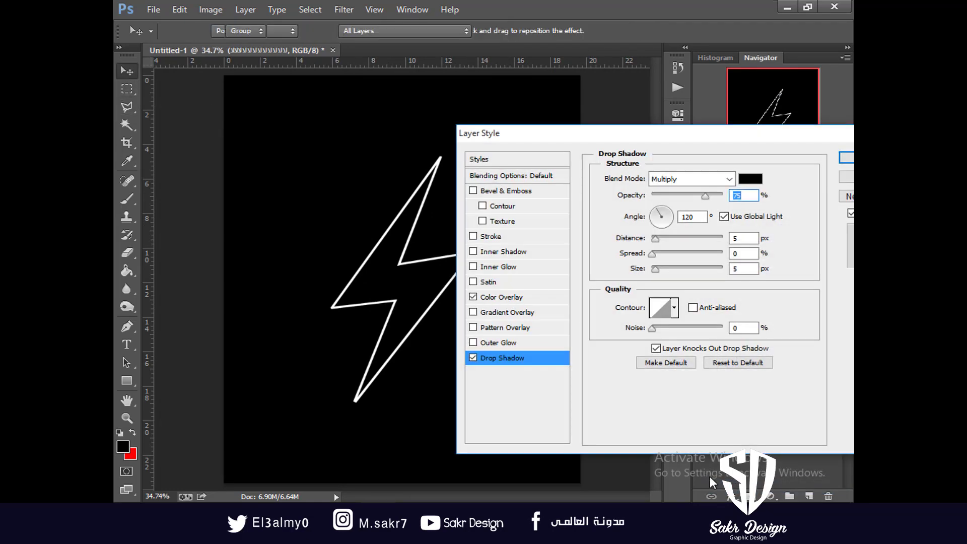
key("Escape")
Add an Outer Glow to the lightning bolt layer and choose a saturated orange glow color.
left_click(731, 495)
left_click(745, 468)
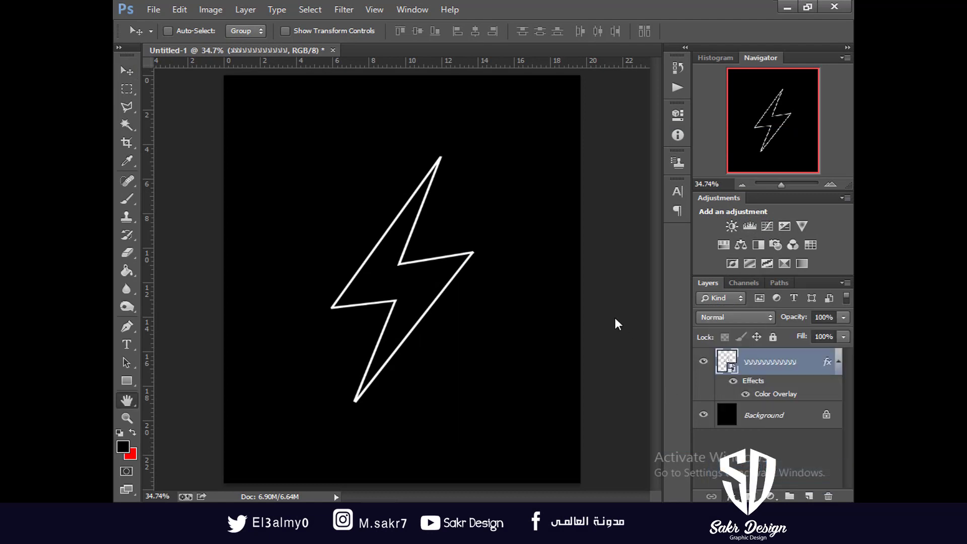
left_click(635, 227)
type("ffed00")
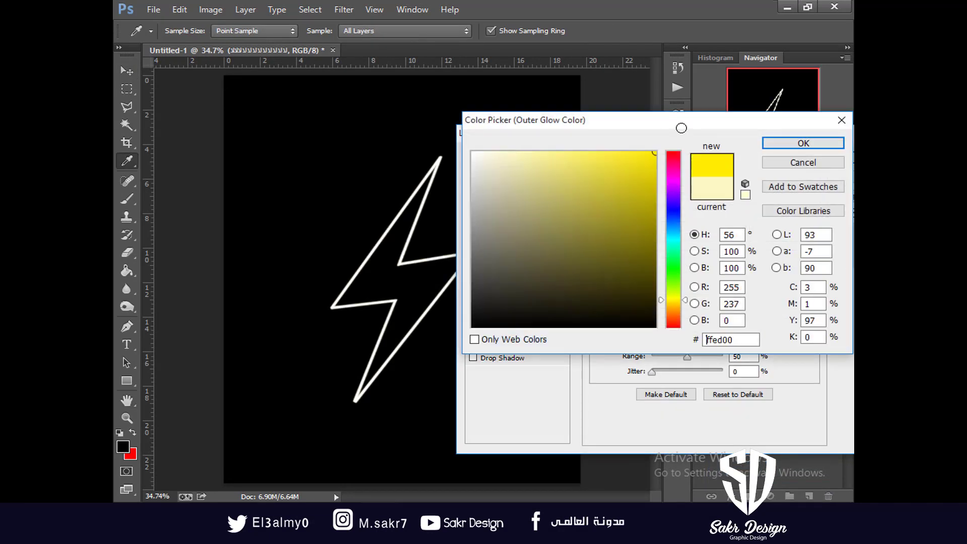
left_click_drag(674, 316, 676, 320)
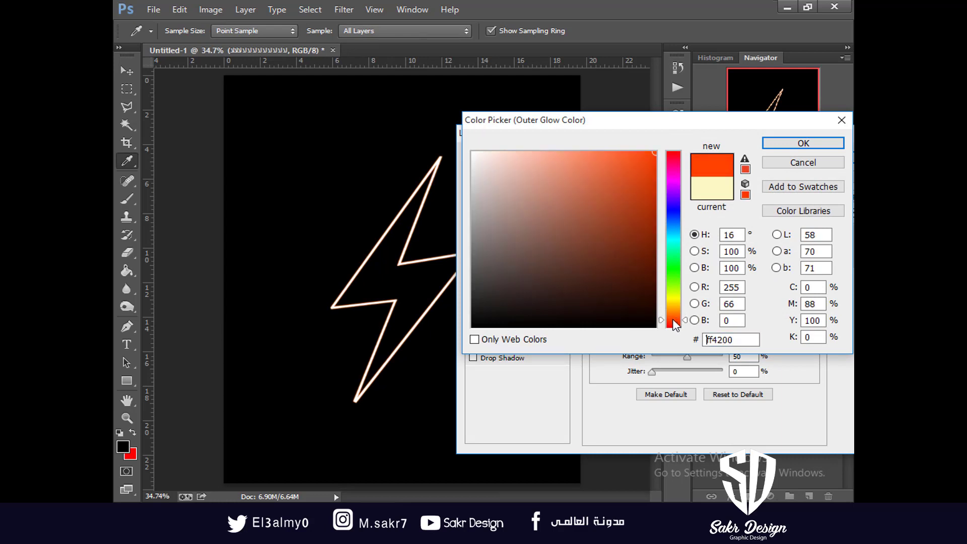
key("Return")
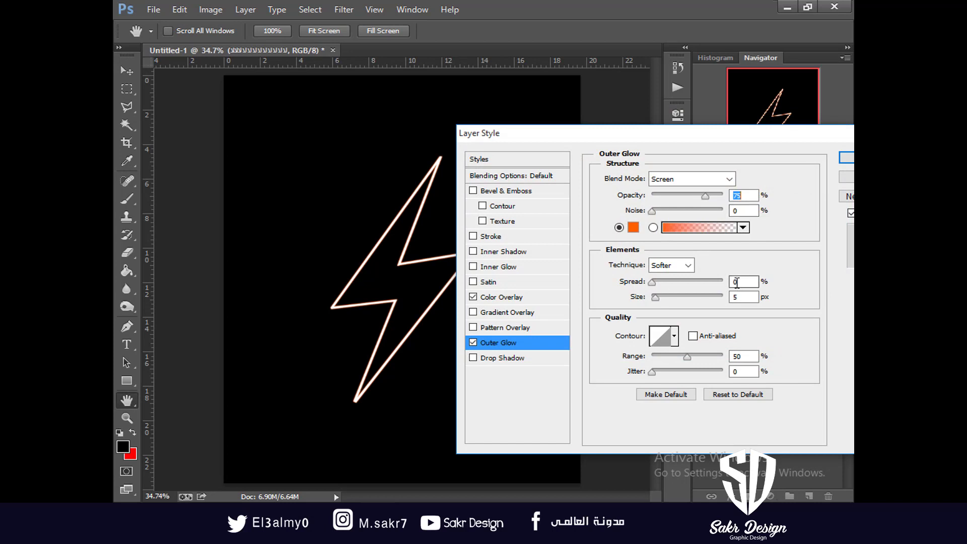
Set the outer glow's spread to 8% and its size to 52 px.
key("shift+Up")
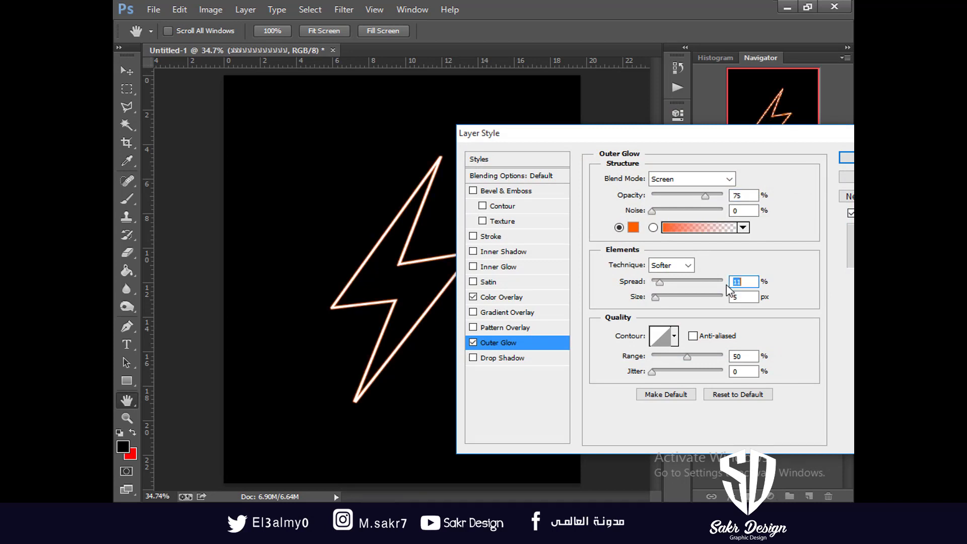
key("Down")
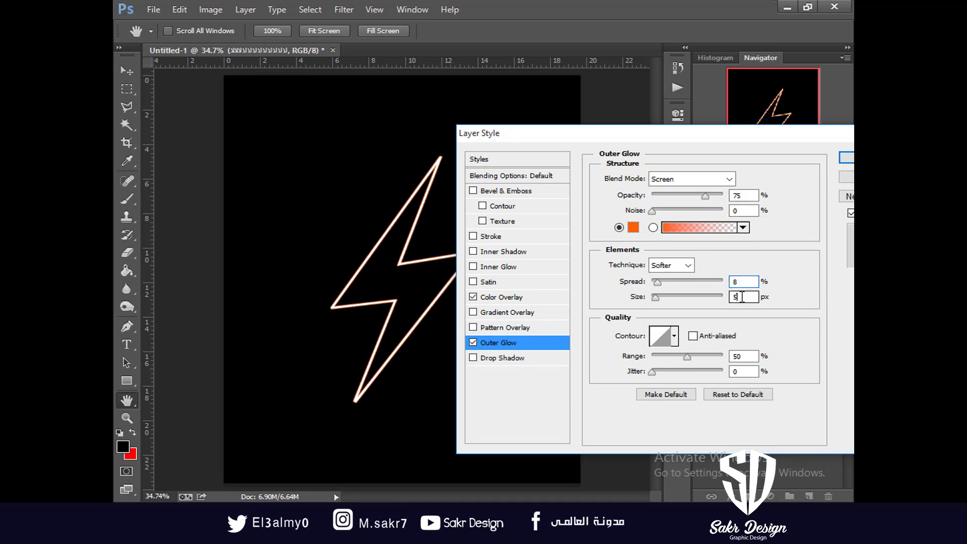
key("Up")
key("Up")
key("Up")
key("Up")
key("Up")
key("Up")
key("shift+Up")
key("shift+Up")
key("shift+Up")
key("Up")
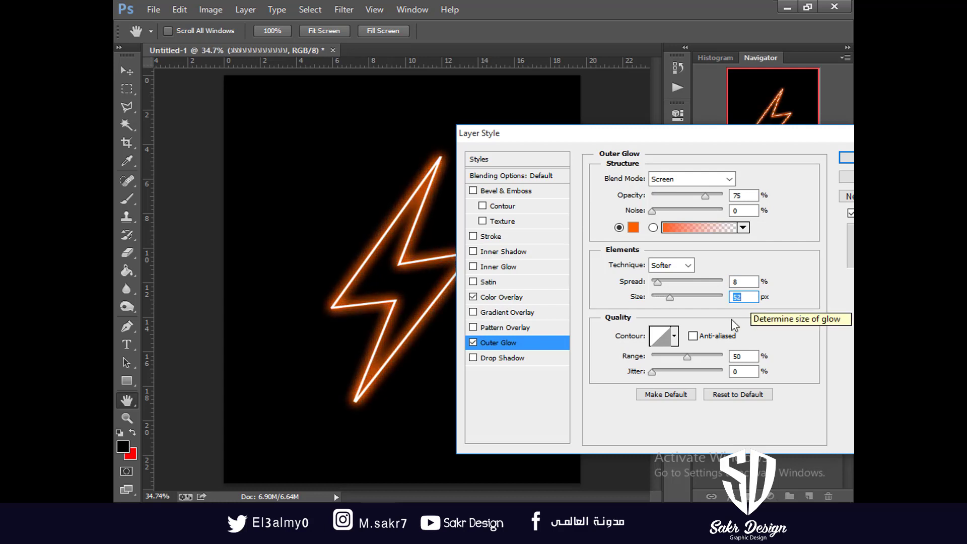
left_click_drag(686, 356, 692, 360)
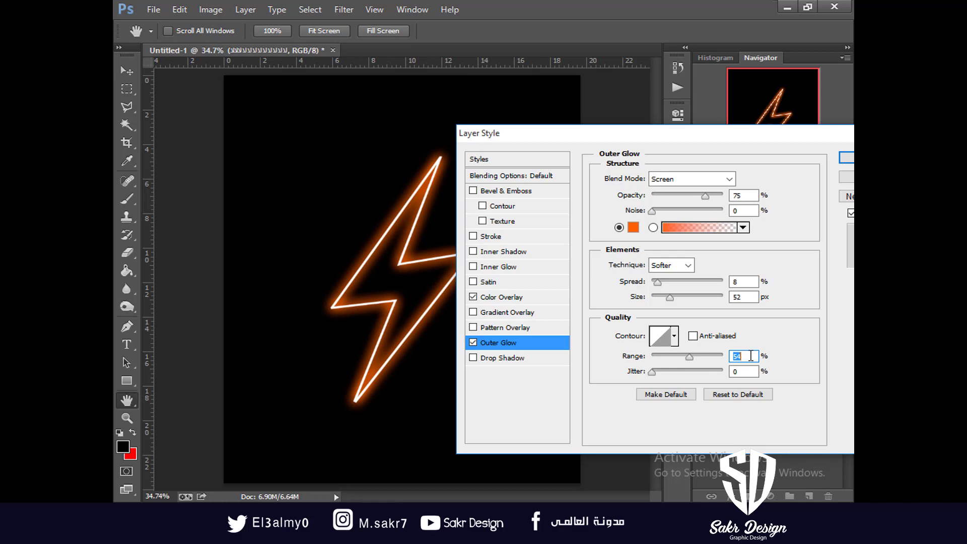
type("50")
left_click(700, 227)
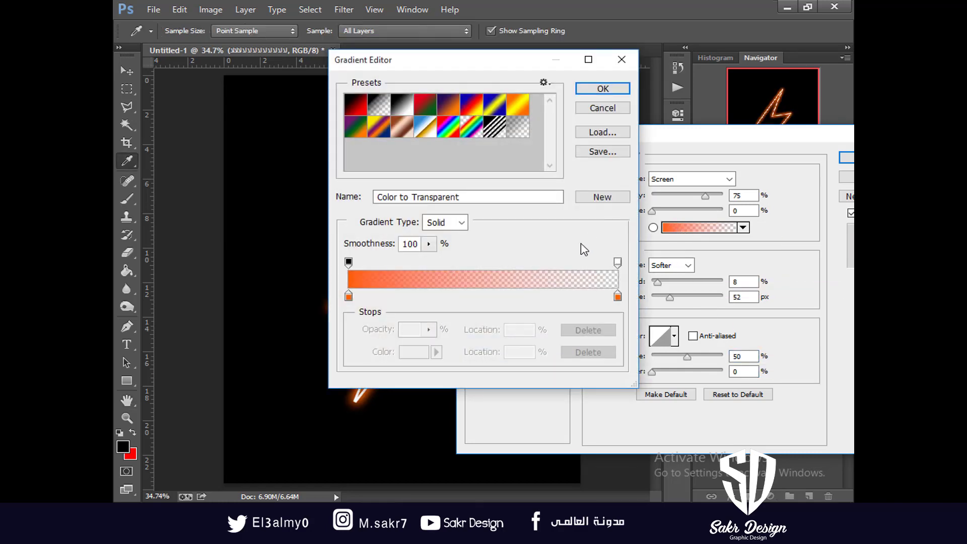
key("Escape")
Change the outer glow color to a pinkish red and apply the layer style.
left_click(632, 227)
left_click_drag(673, 316, 668, 144)
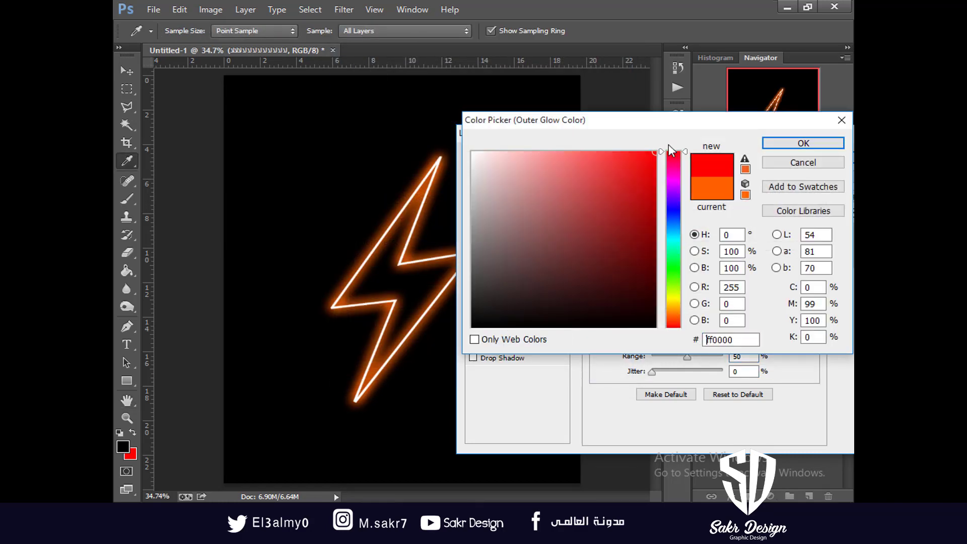
mouse_move(681, 236)
left_mouse_down()
mouse_move(679, 301)
mouse_move(676, 163)
left_mouse_up()
key("Return")
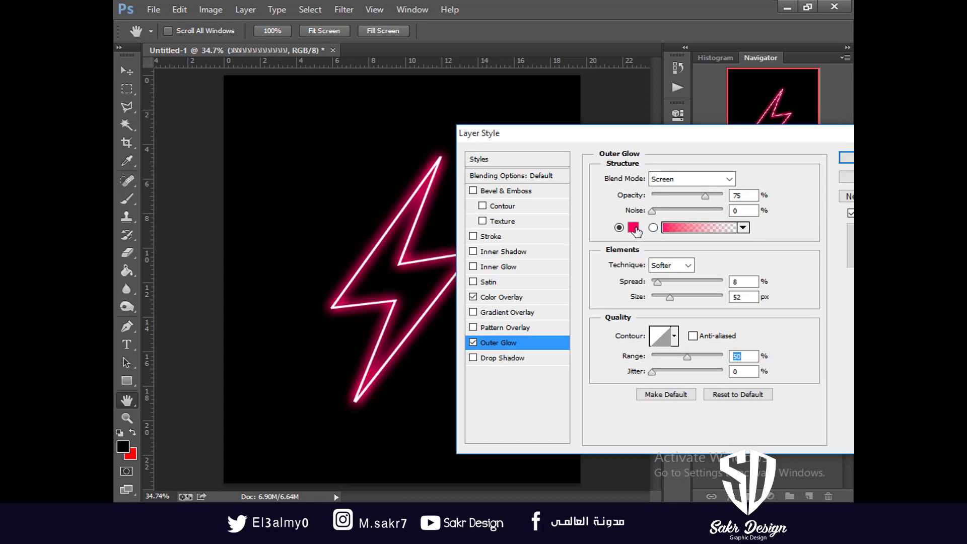
key("Return")
key("v")
key("ctrl+plus")
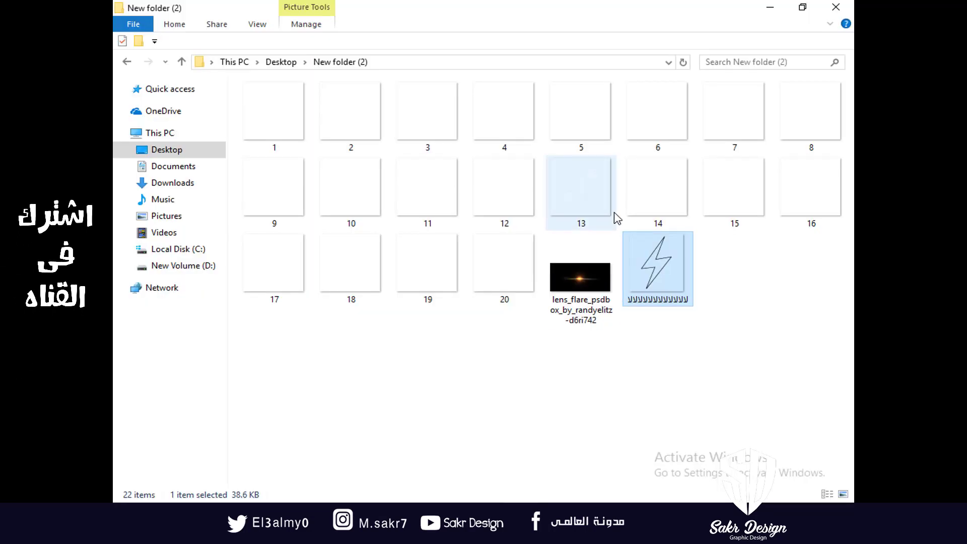
Bring the lightning images 1 to 6 from the folder into the document.
left_click(282, 120)
left_click(354, 123, "ctrl")
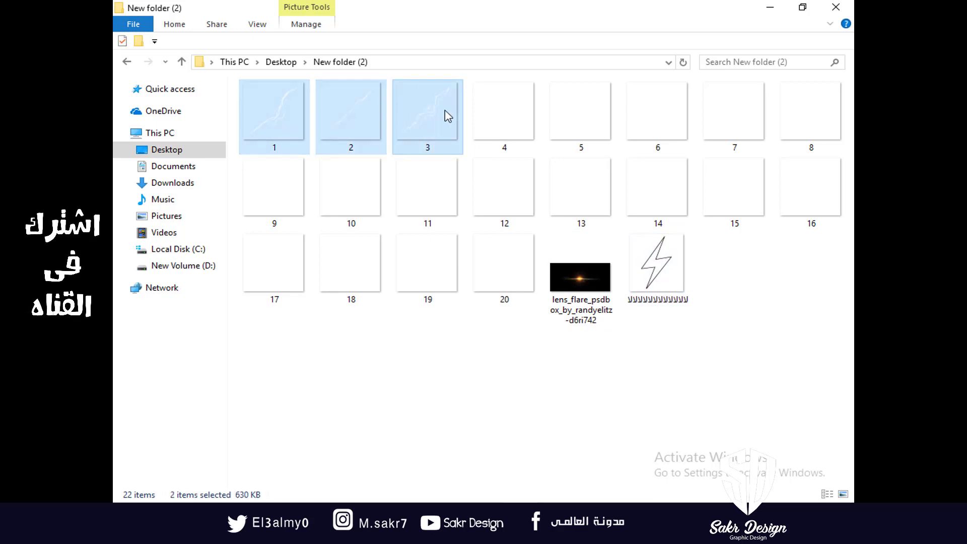
left_click(448, 117, "ctrl")
left_click(535, 118, "ctrl")
left_click(587, 118, "ctrl")
left_click(656, 118, "ctrl")
left_click_drag(656, 119, 383, 290)
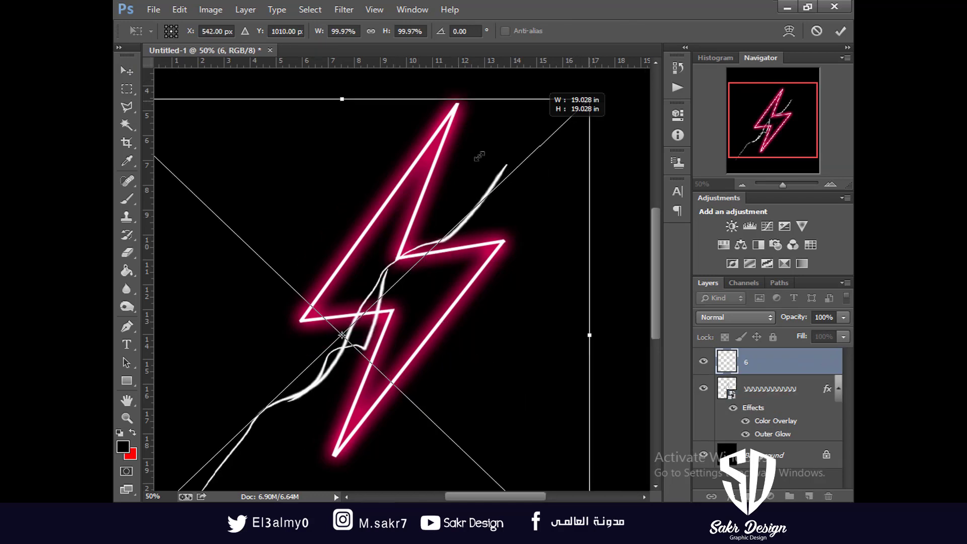
Scale lightning image 6 to about 43%, rotate it counterclockwise along the bolt's upper-left edge, and place it.
left_click_drag(480, 156, 412, 206)
left_click_drag(376, 236, 401, 116)
left_click_drag(514, 186, 498, 162)
left_click_drag(434, 180, 438, 180)
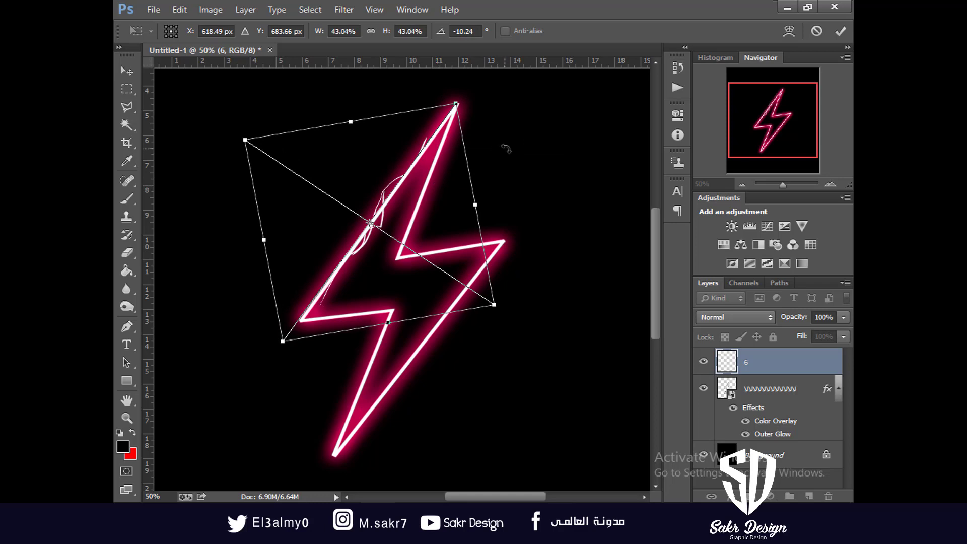
left_click_drag(505, 149, 502, 158)
key("Return")
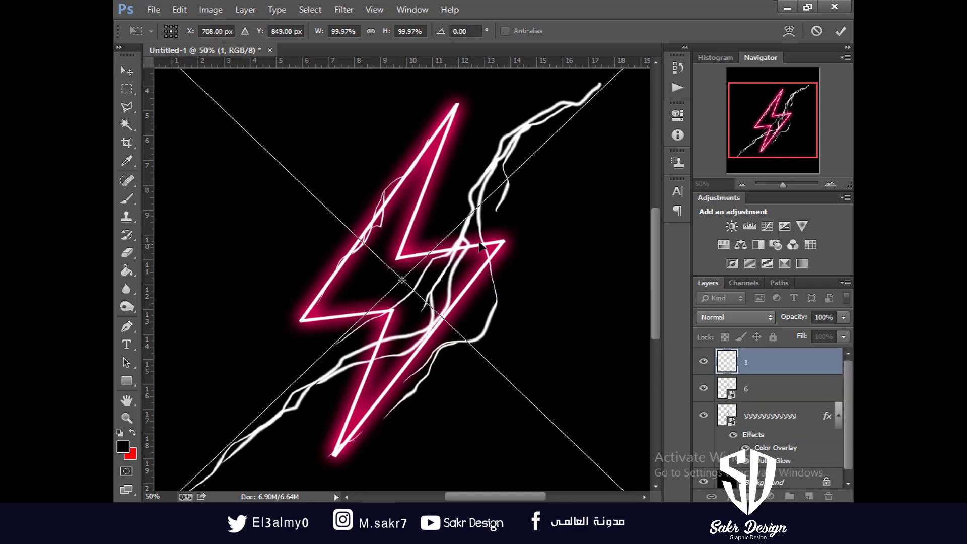
Scale lightning image 1 to about 42%, rotate it about -5° along the bolt's lower-right edge, and place it.
left_click_drag(478, 242, 451, 332)
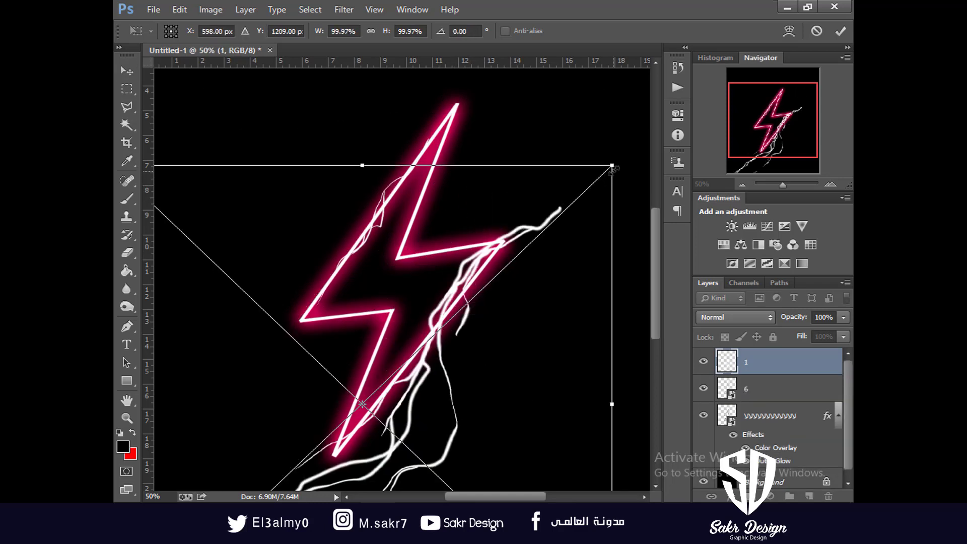
left_click_drag(611, 165, 461, 247)
left_click_drag(423, 357, 463, 283)
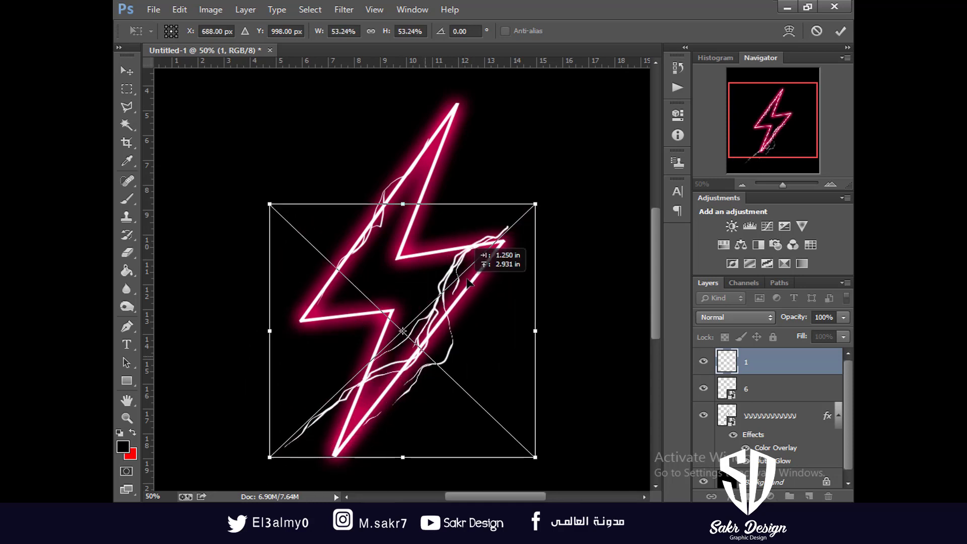
left_click_drag(575, 287, 572, 255)
left_click_drag(508, 184, 474, 210)
left_click_drag(454, 265, 472, 277)
left_click_drag(541, 271, 551, 291)
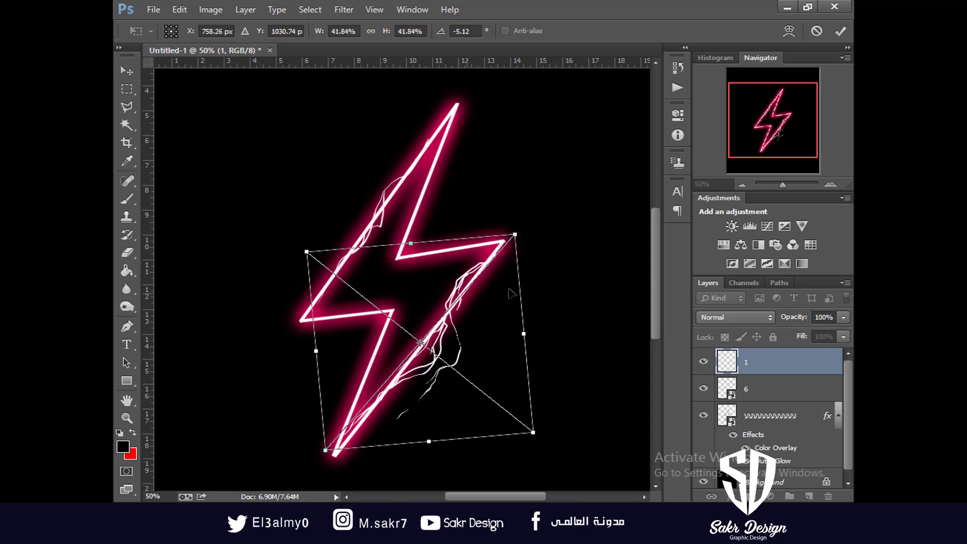
key("Return")
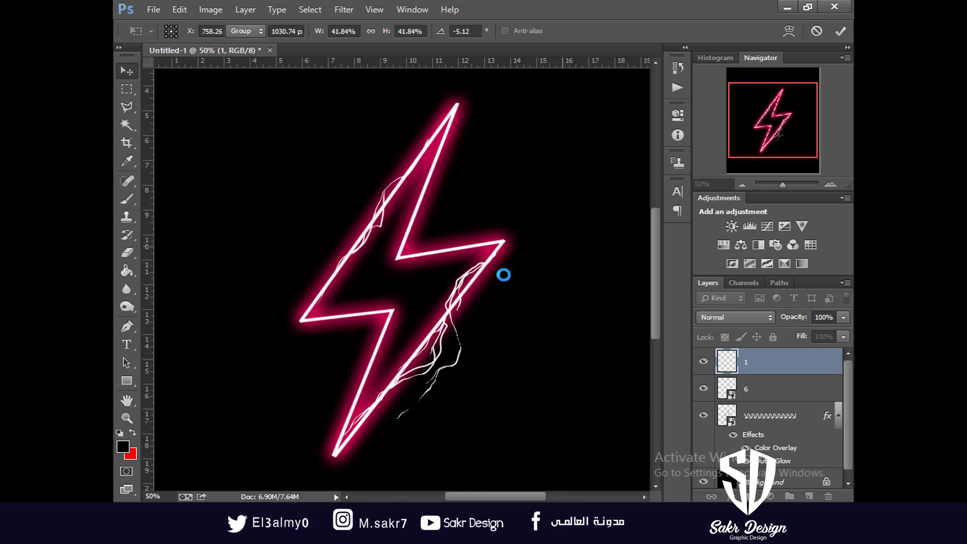
Scale lightning image 2 to about 31%, rotate it about -24° along the bolt's upper-right inner edge, and place it.
left_click_drag(531, 162, 394, 287)
left_click_drag(438, 395, 429, 314)
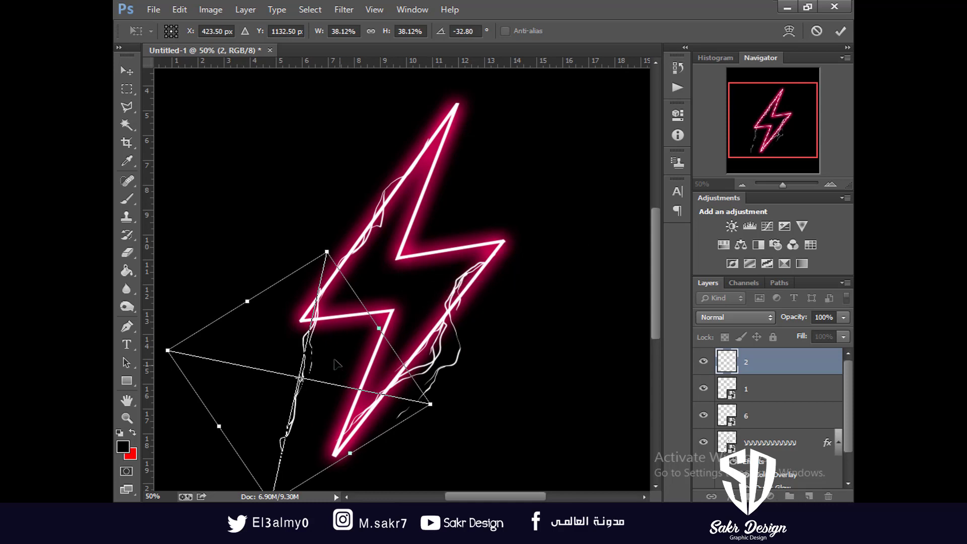
left_click_drag(335, 362, 453, 192)
left_click_drag(484, 82, 455, 104)
left_click_drag(515, 132, 531, 125)
left_click_drag(442, 177, 447, 165)
key("Return")
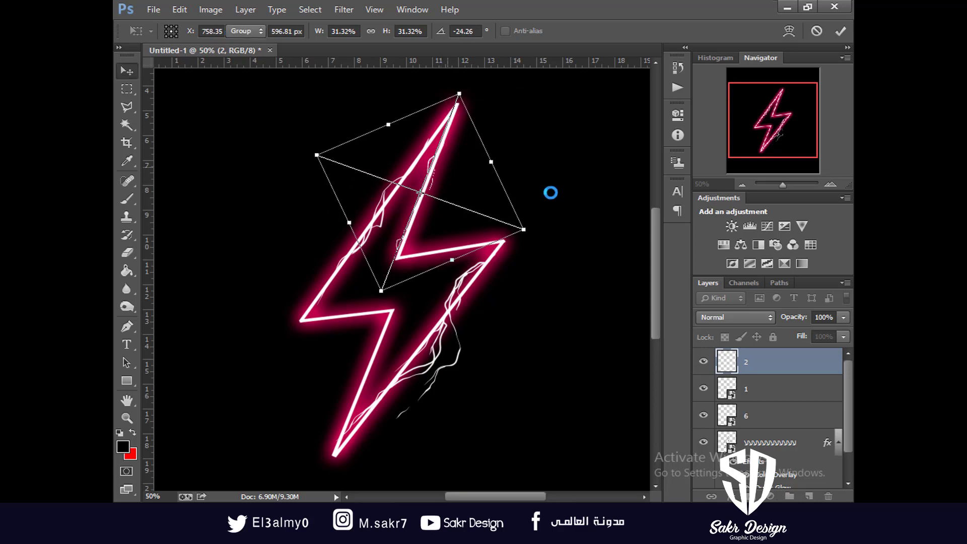
Scale lightning image 3 to about 21% width and 17% height, rotate it about 34° along the bolt's lower-left horizontal edge, and place it.
left_click_drag(554, 210, 409, 320)
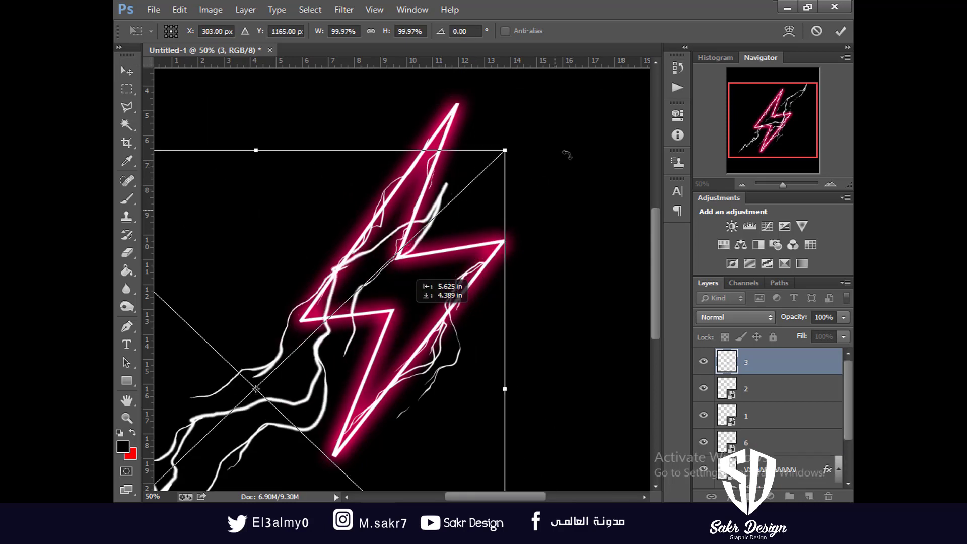
left_click_drag(506, 150, 341, 303)
left_click_drag(330, 367, 490, 315)
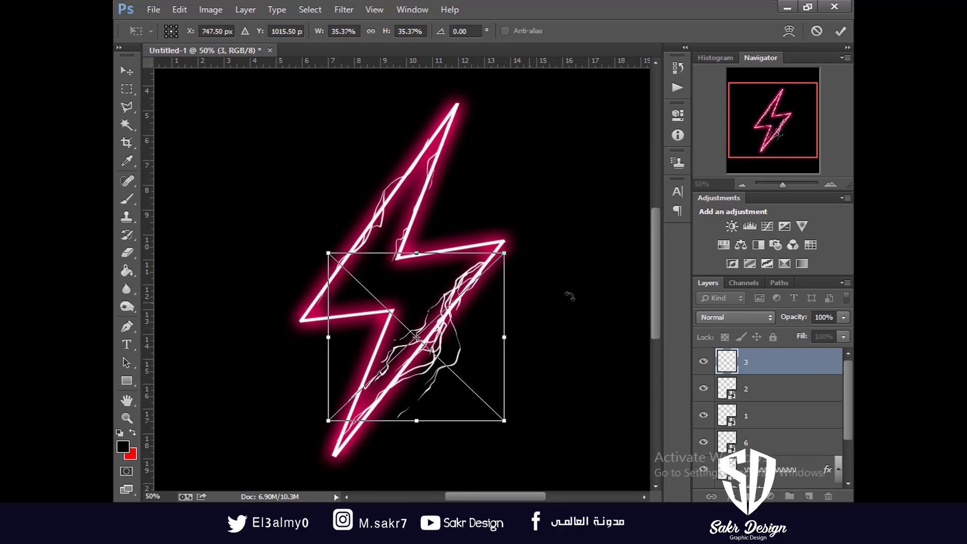
left_click_drag(569, 295, 522, 397)
left_click_drag(545, 335, 433, 347)
key("ctrl+z")
left_click_drag(368, 353, 368, 323)
left_click_drag(480, 306, 477, 284)
left_click_drag(413, 287, 372, 306)
key("Return")
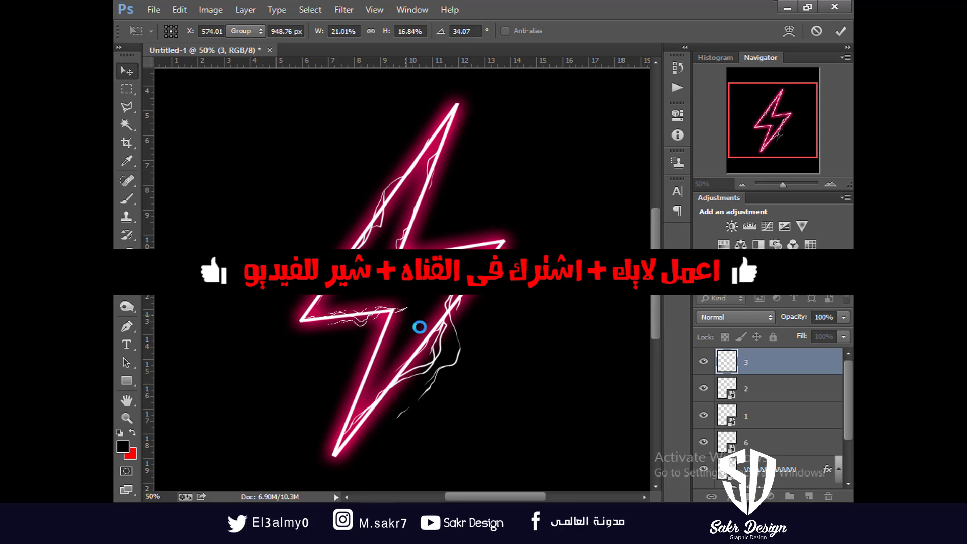
Shrink lightning image 4, rotate it to lie horizontally and place it, then discard the placement of image 5.
left_click_drag(533, 241, 441, 309)
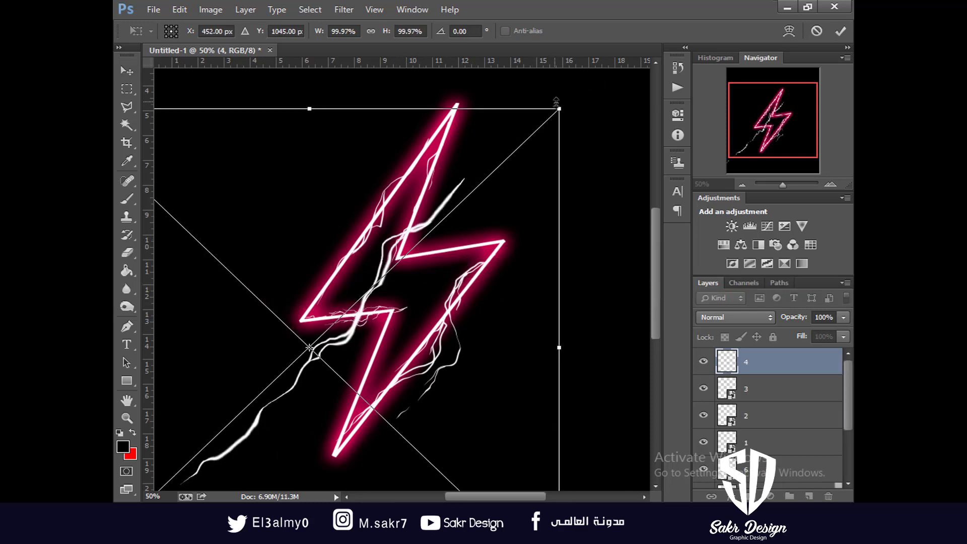
left_click_drag(556, 102, 365, 249)
left_click_drag(496, 384, 466, 480)
key("Return")
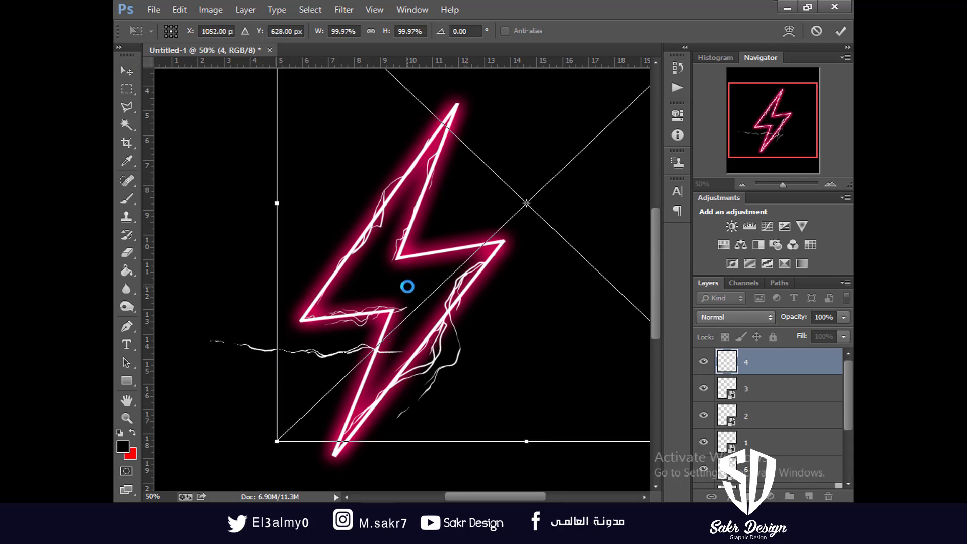
key("Return")
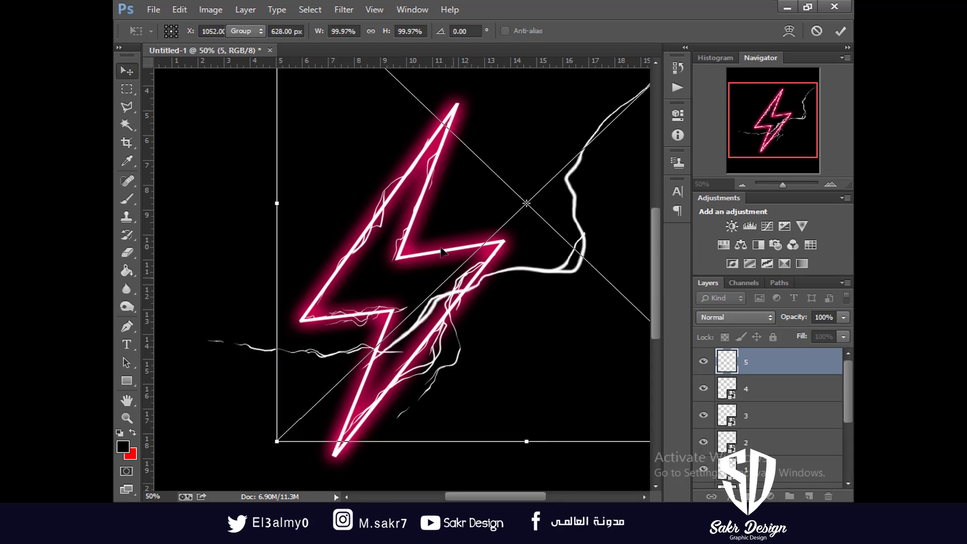
key("Escape")
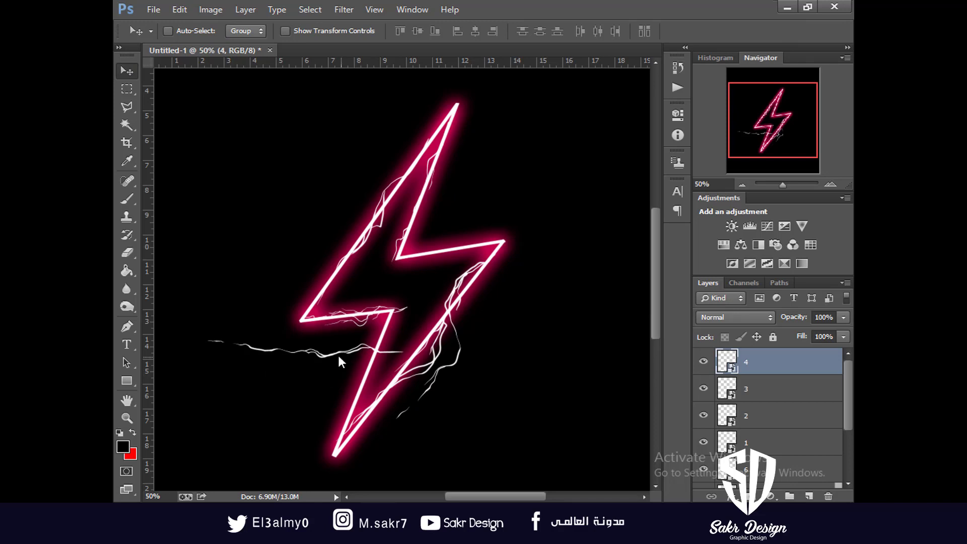
Move lightning 4 onto the bolt's right horizontal edge, scaled to 23.65% width and 34.24% height and rotated 48.75°.
right_click(338, 356)
key("Escape")
right_click(340, 355)
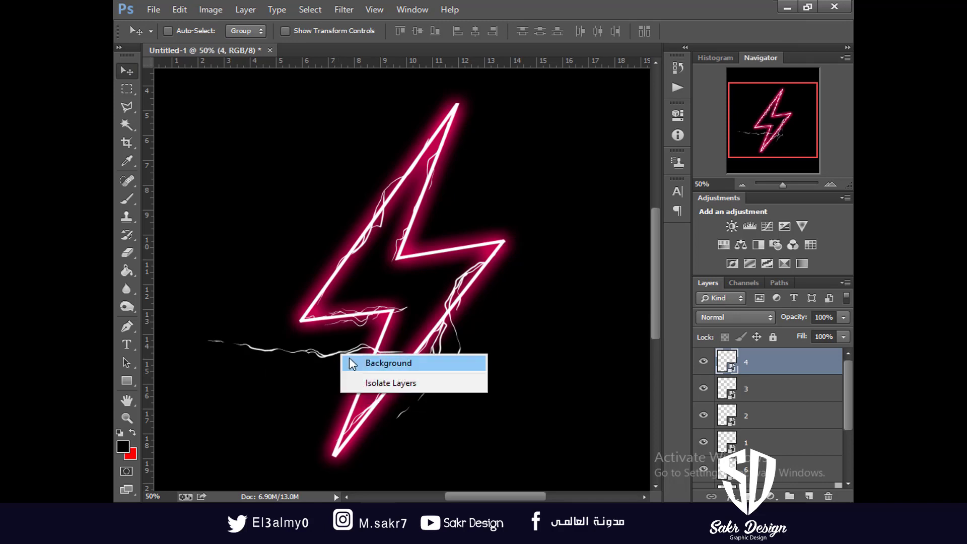
left_click(388, 362)
right_click(342, 353)
left_click(354, 362)
left_click_drag(353, 354, 500, 257)
key("ctrl+t")
left_click_drag(599, 231, 539, 187)
left_click_drag(405, 231, 446, 247)
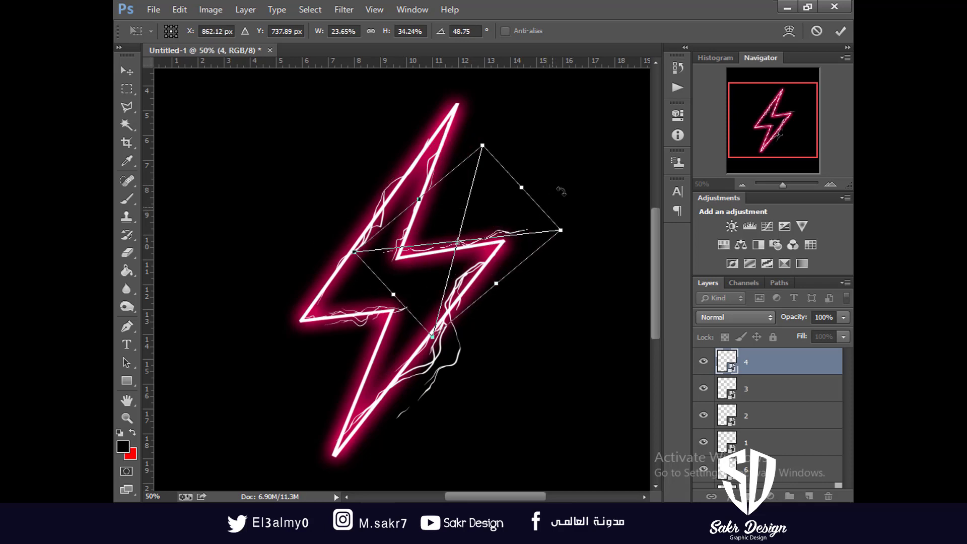
key("Return")
Fine-tune lightning 4 on the right horizontal edge to about 24.4% width, 34.1% height and 52° rotation.
key("ctrl+plus")
left_click_drag(549, 206, 520, 224)
key("ctrl+t")
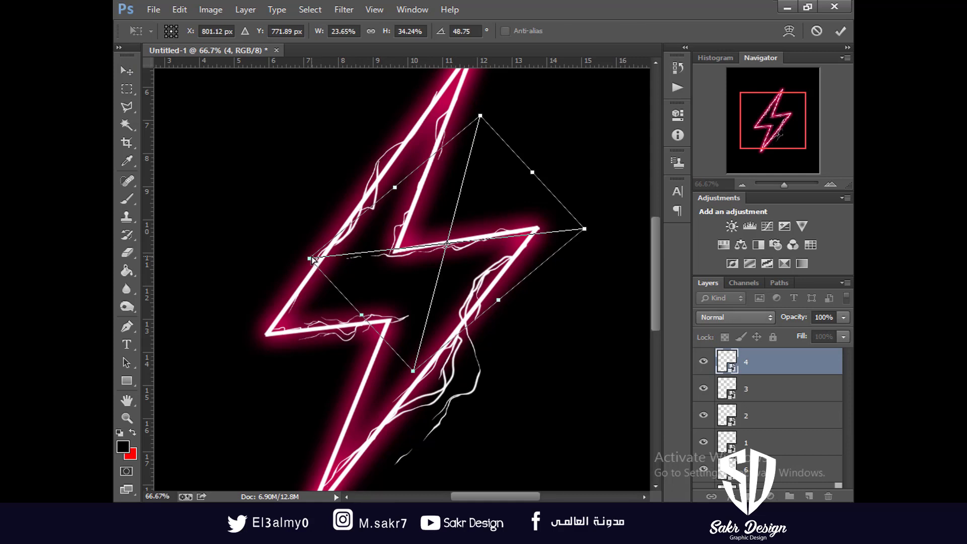
left_click_drag(312, 259, 316, 250)
key("Return")
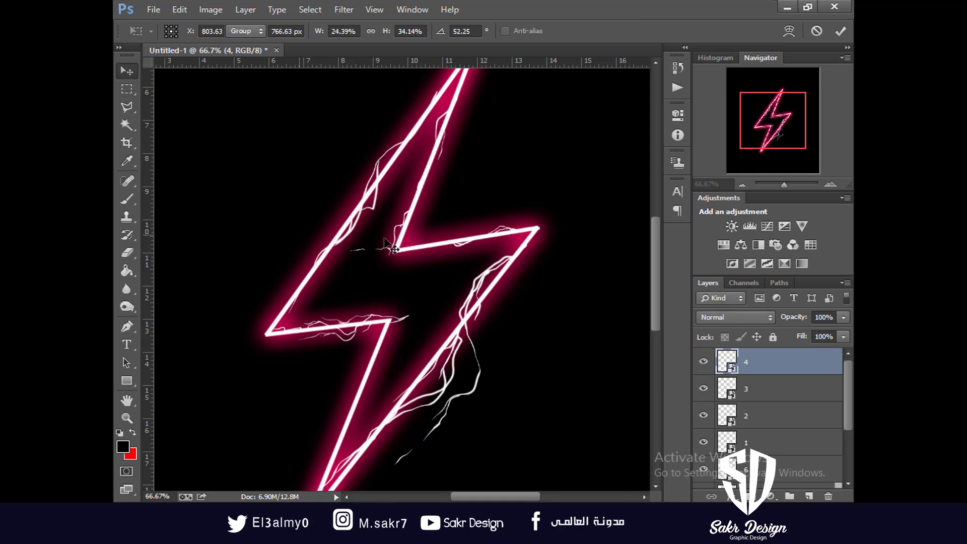
Rasterize lightning 4 and erase the strands extending past the bolt's inner corner.
key("e")
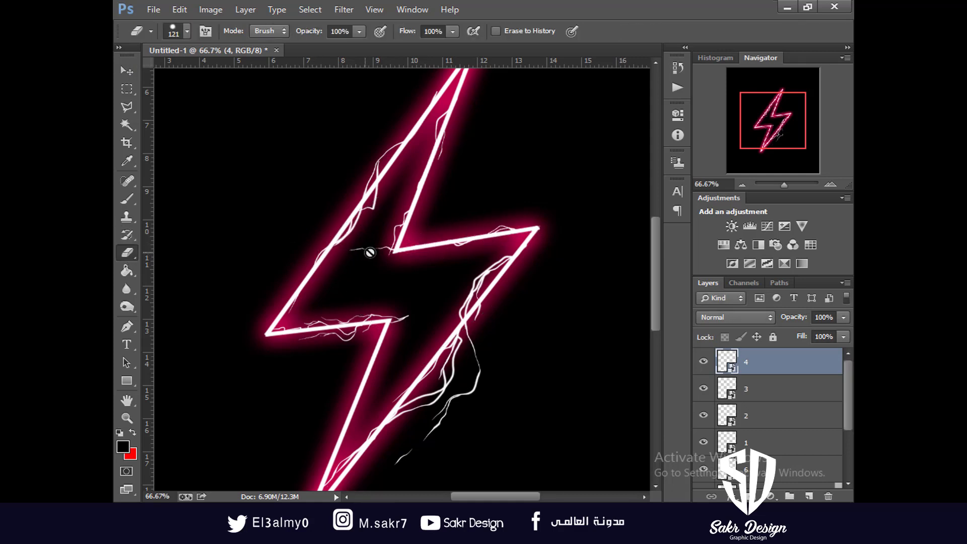
left_click(450, 216)
key("Escape")
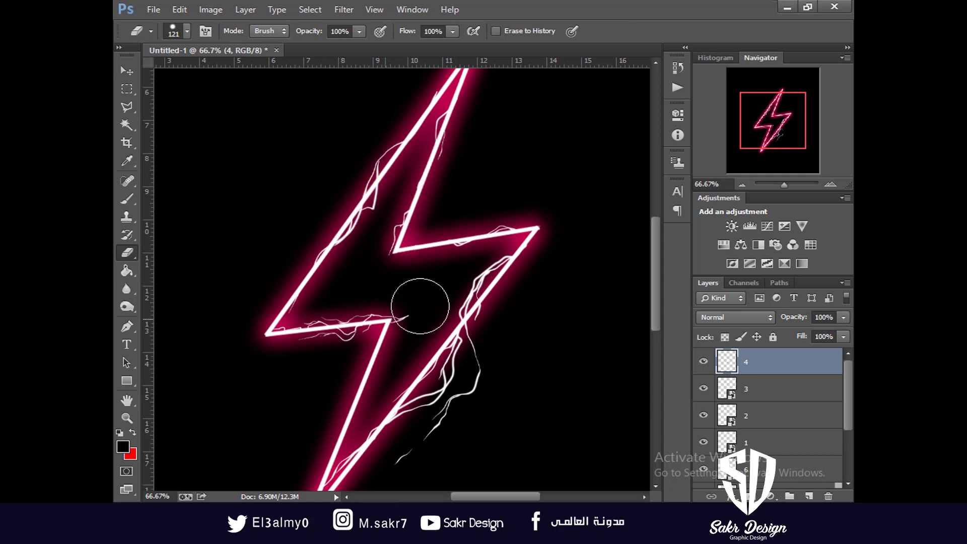
Select lightning layer 3, rasterize it, and erase the tip extending past the bolt's lower inner corner.
key("v")
right_click(405, 317)
left_click(402, 319)
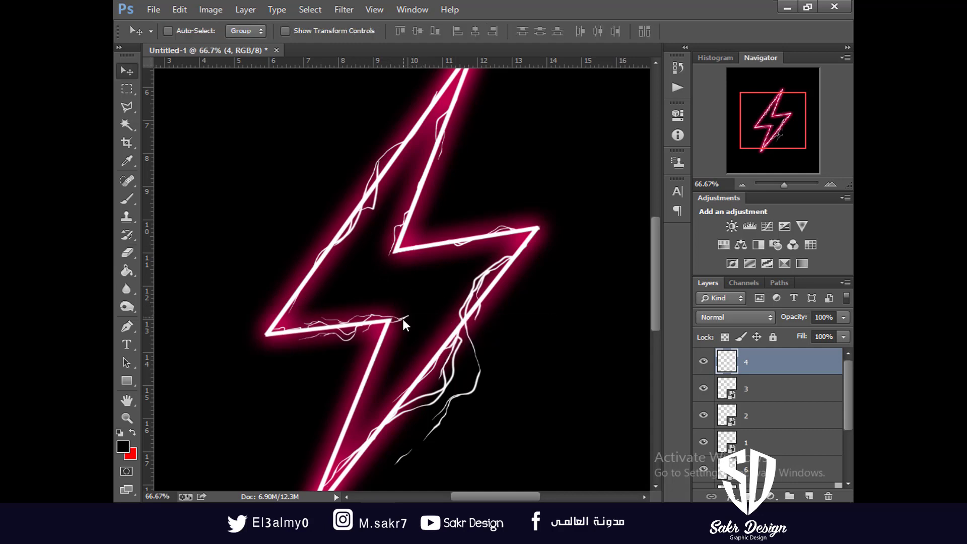
right_click(402, 320)
left_click(409, 328)
key("e")
left_click(425, 327)
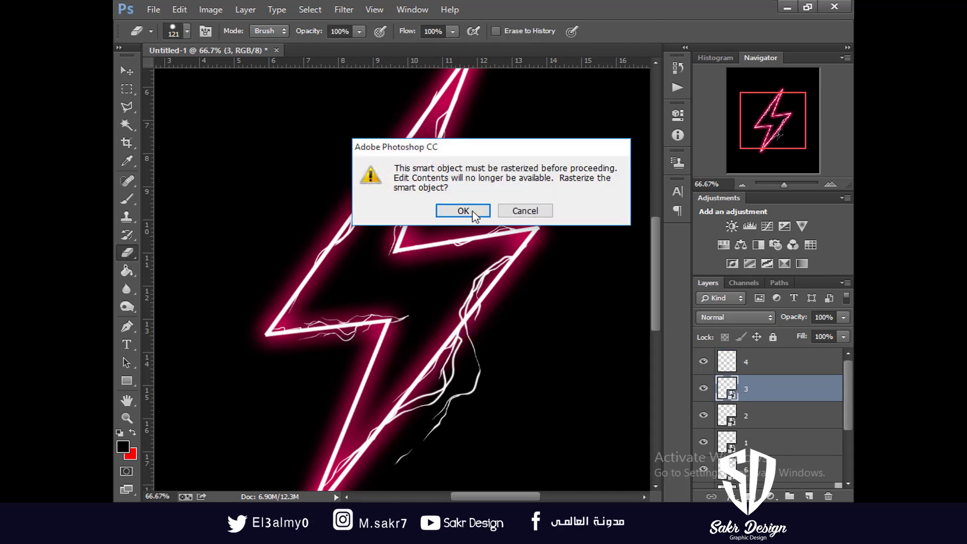
left_click(466, 210)
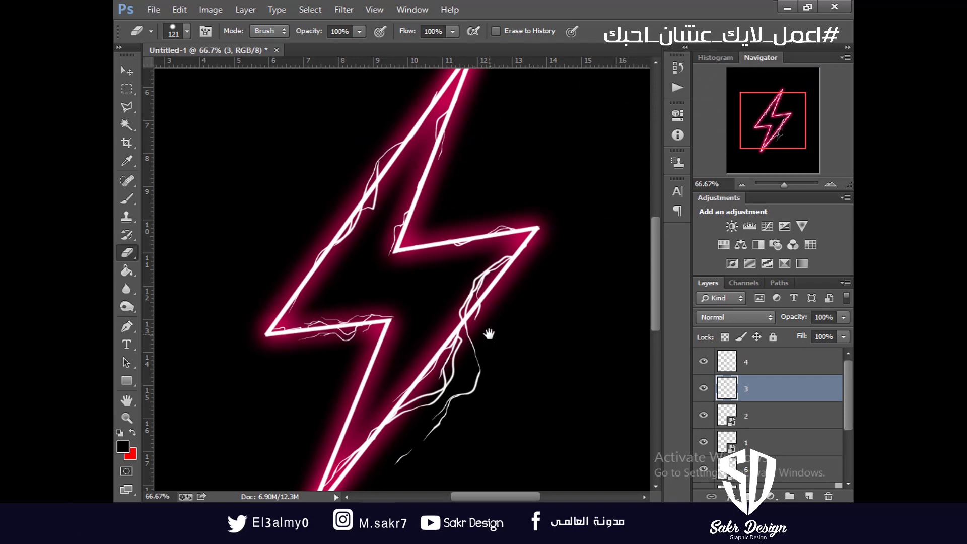
Select lightning layer 6 and duplicate it over the lower part of the bolt.
key("ctrl+minus")
key("ctrl+0")
key("ctrl+plus")
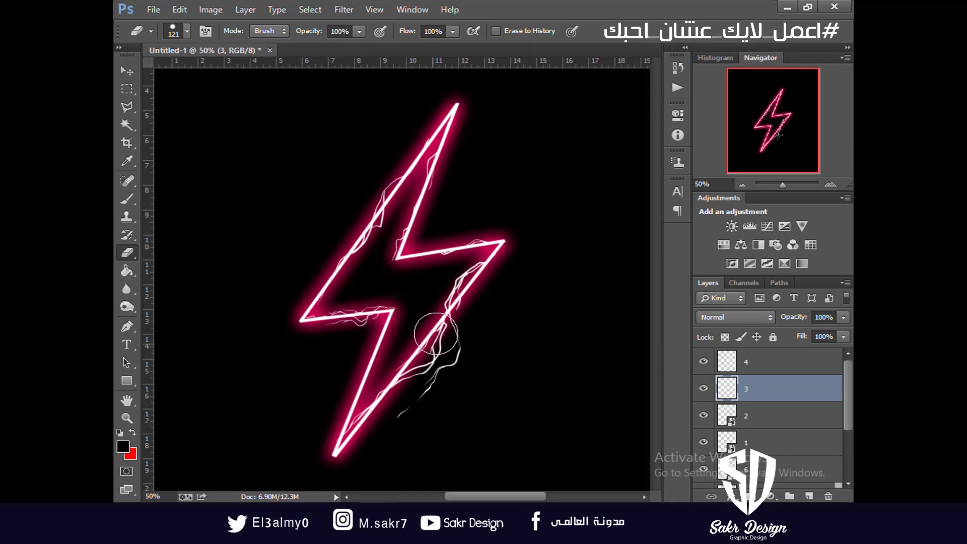
left_click(382, 189)
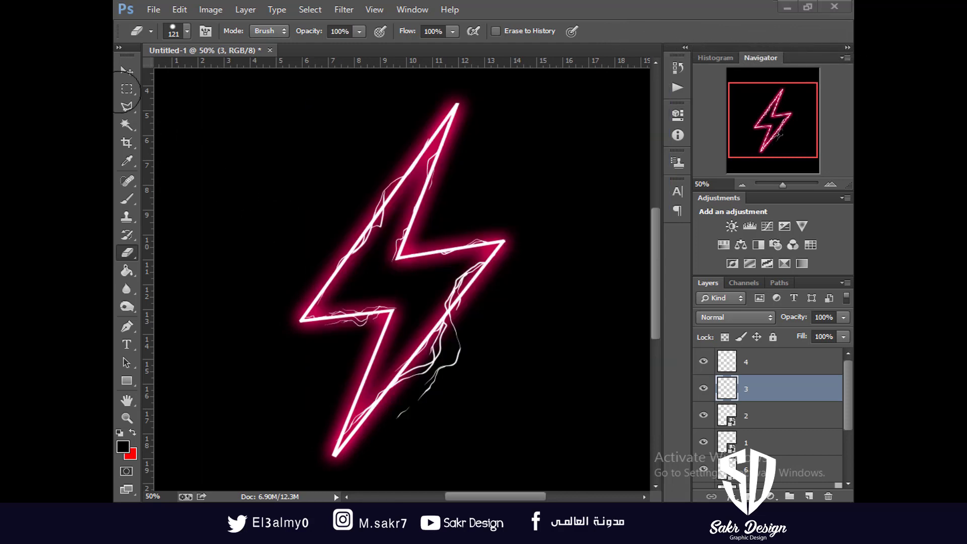
left_click(127, 74)
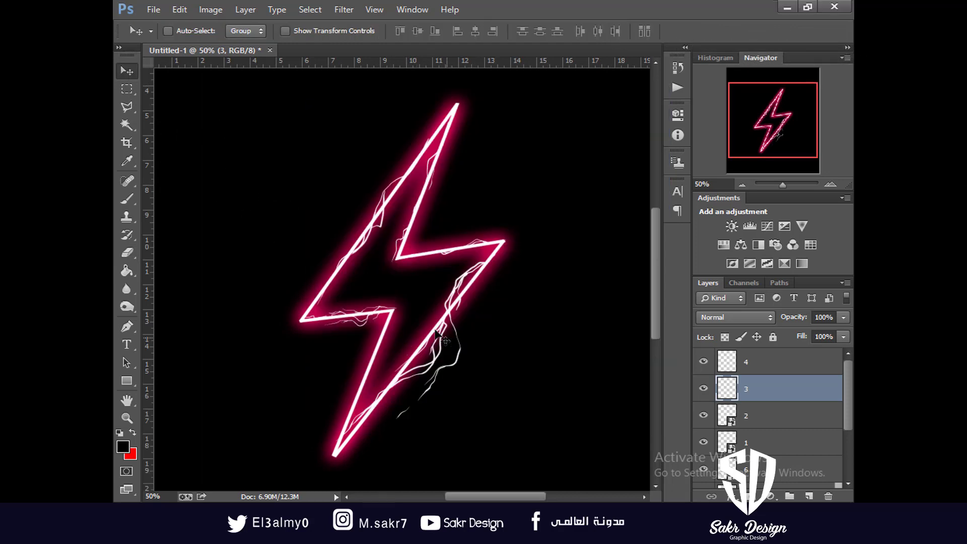
right_click(377, 222)
right_click(383, 215)
left_click(384, 225)
left_click_drag(384, 225, 486, 340)
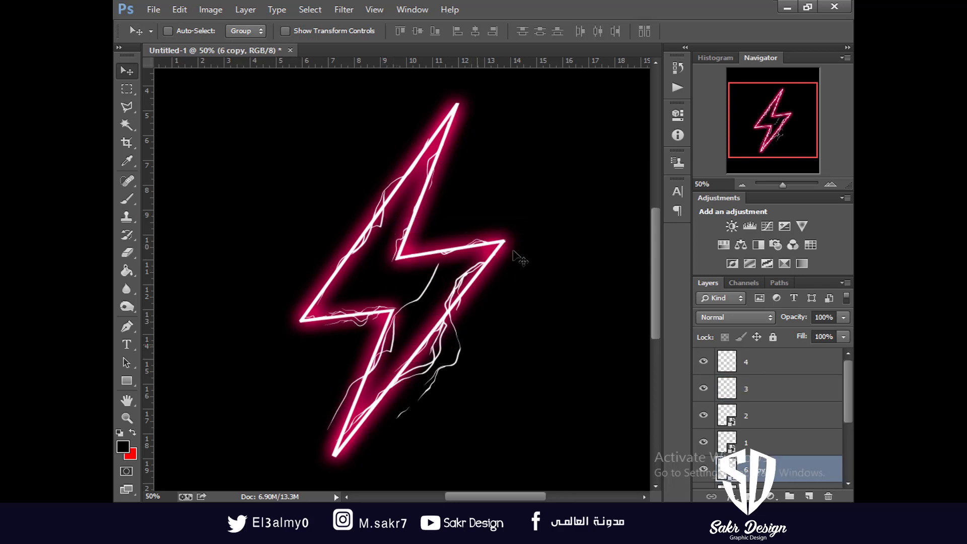
Shrink and rotate the copy of lightning 6, and align it along the bolt's lower-left slanted edge.
key("ctrl+t")
left_click_drag(514, 253, 513, 246)
left_click_drag(425, 209, 410, 247)
mouse_move(484, 299)
left_mouse_down()
mouse_move(484, 322)
mouse_move(485, 309)
left_mouse_up()
key("Return")
left_click_drag(397, 310, 386, 344)
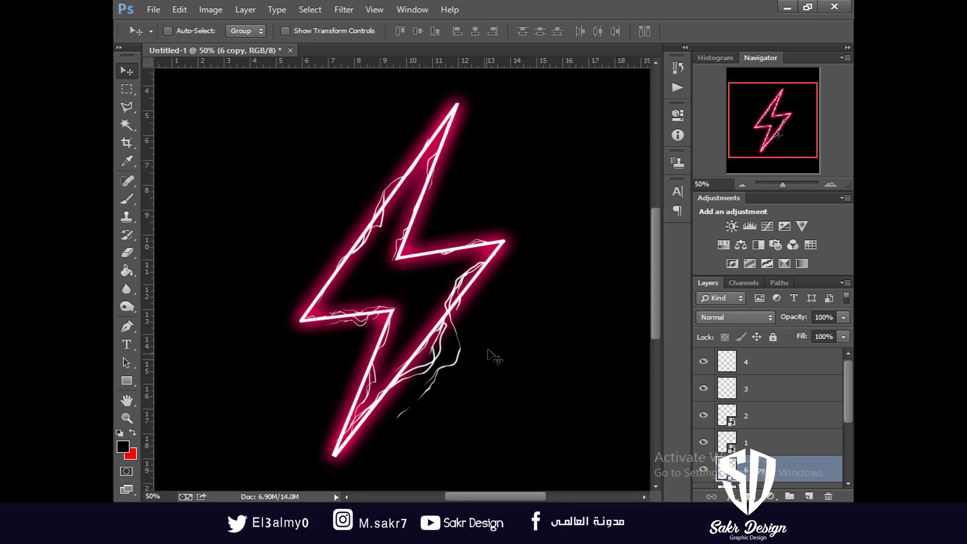
Bring PSD file 1 from New folder (2) into the document as a smoke layer beneath the bolt.
key("ctrl+0")
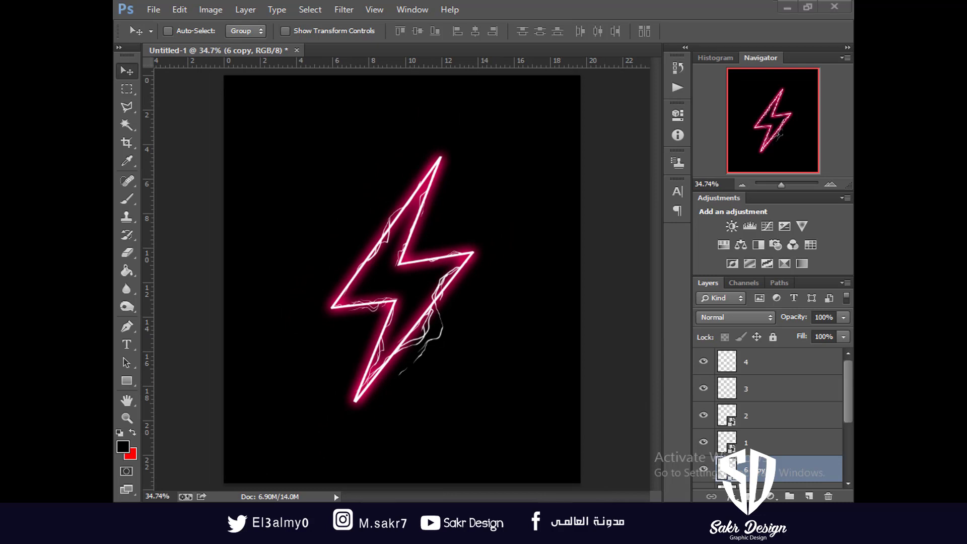
double_click(802, 457)
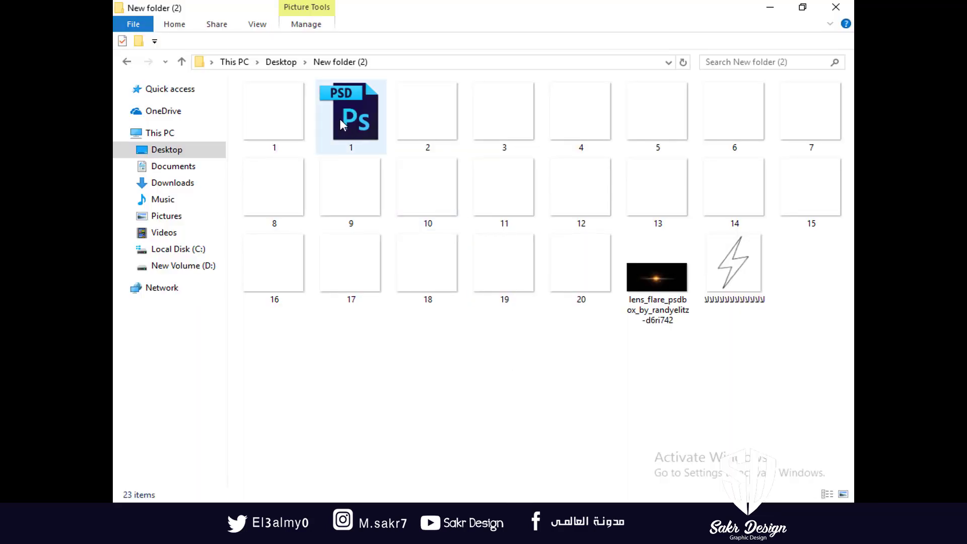
left_click_drag(351, 116, 418, 264)
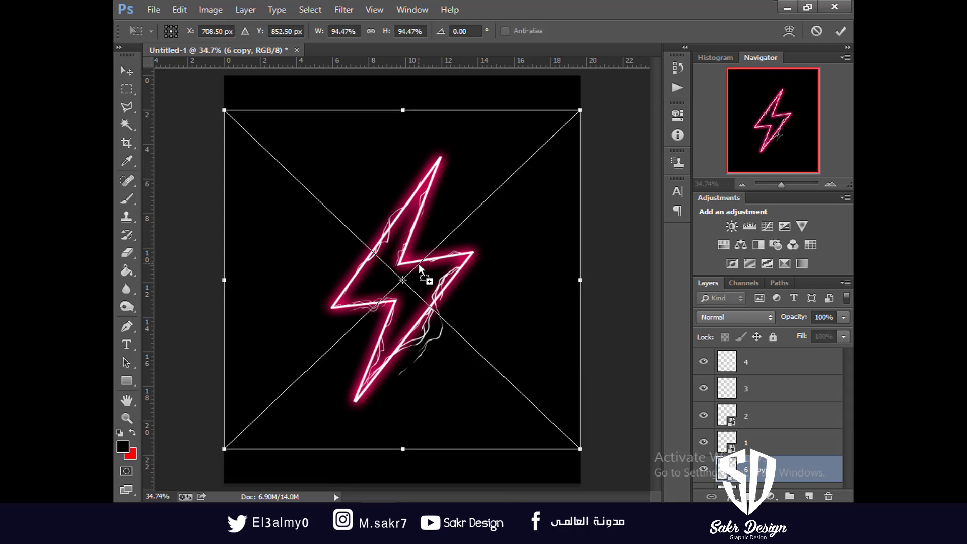
key("Return")
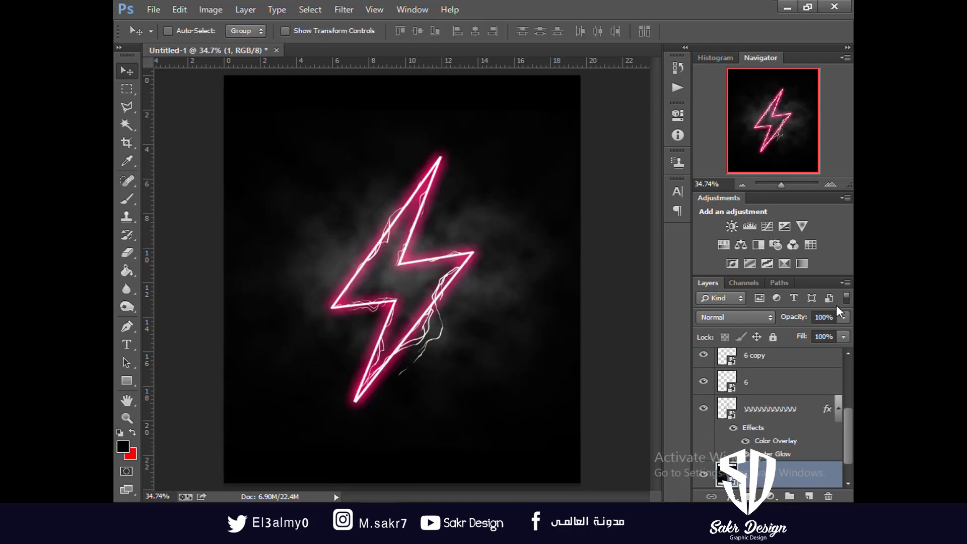
Scale the smoke layer down around its center so it sits closely behind the bolt.
left_click_drag(842, 316, 811, 328)
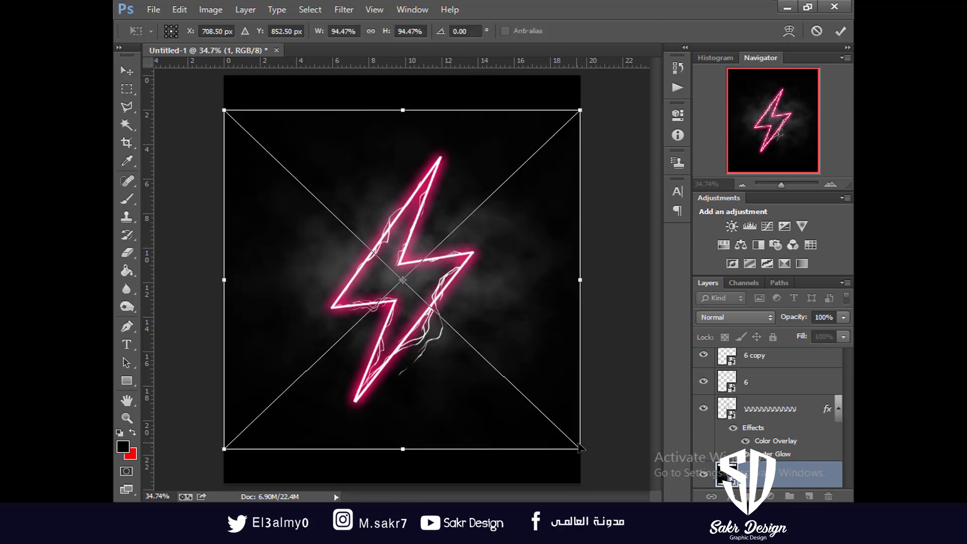
left_click_drag(580, 447, 510, 382)
key("Return")
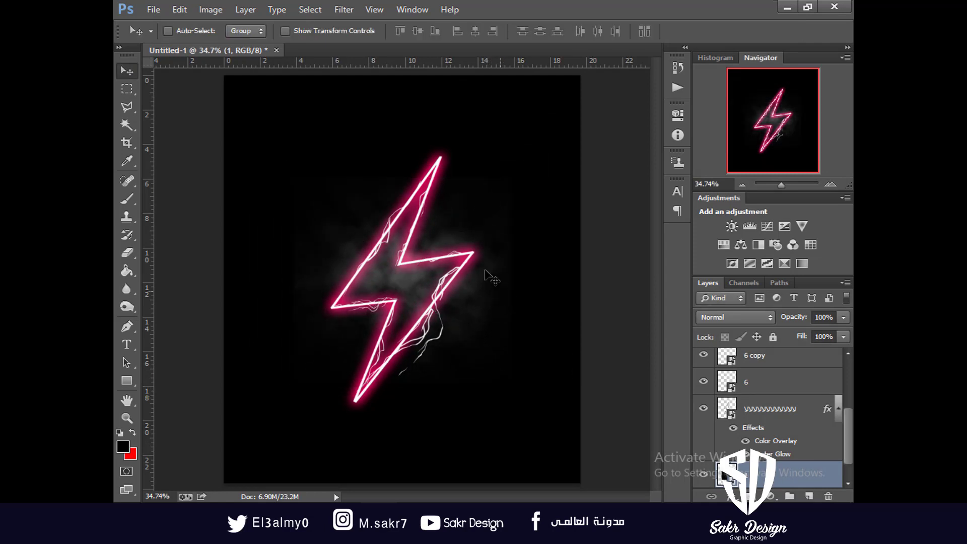
Rasterize the smoke layer and use a soft 191 px eraser to remove its hard outer edges and the smoke inside the bolt.
left_click(127, 251)
left_click(353, 177)
key("Return")
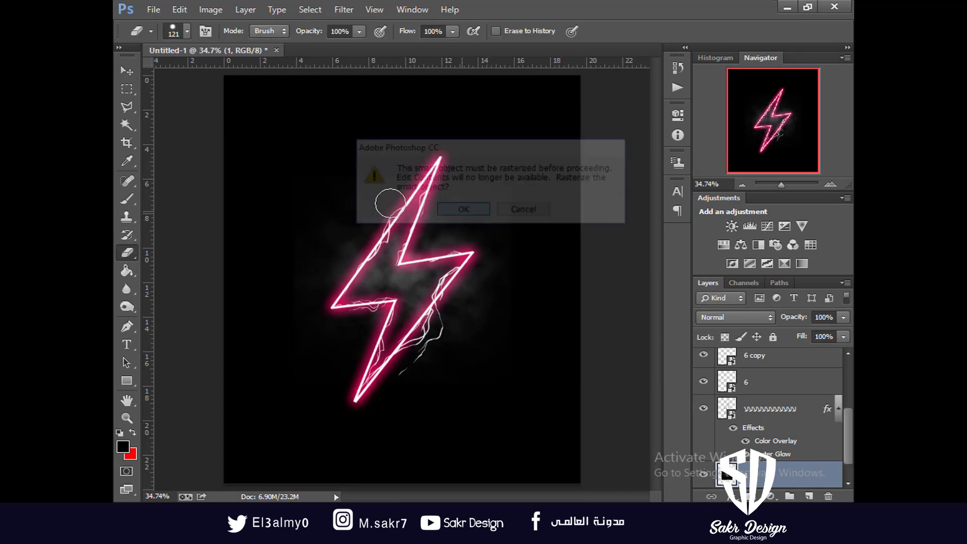
right_click(316, 252)
key("Return")
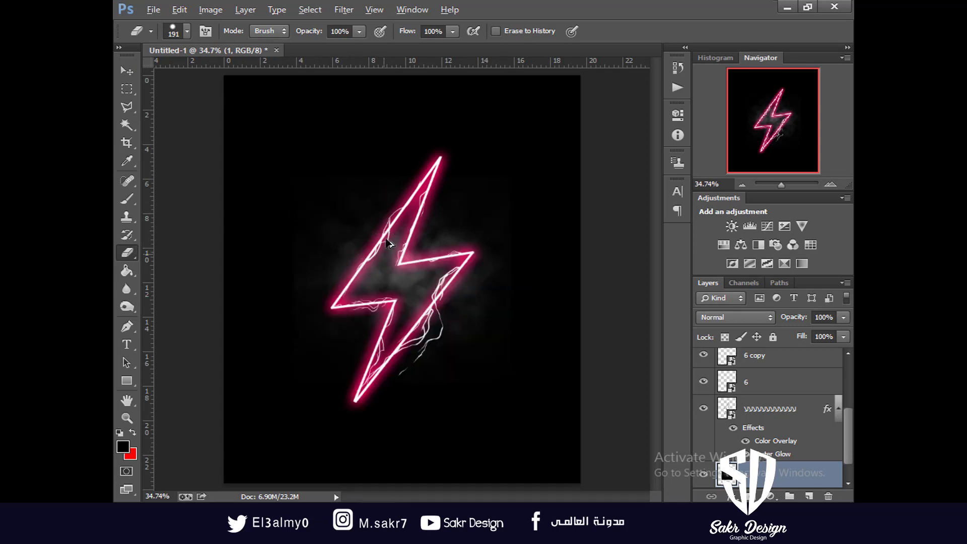
right_click(441, 309)
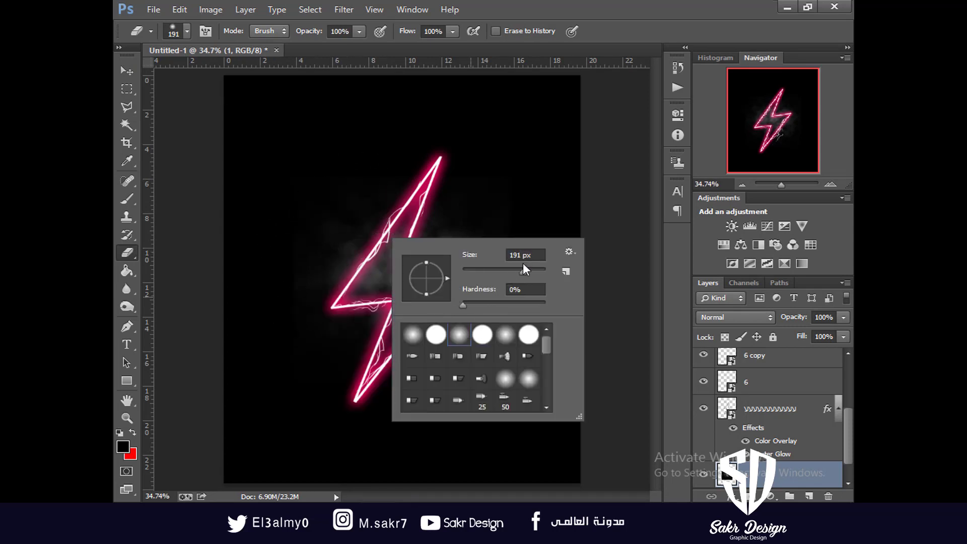
key("Return")
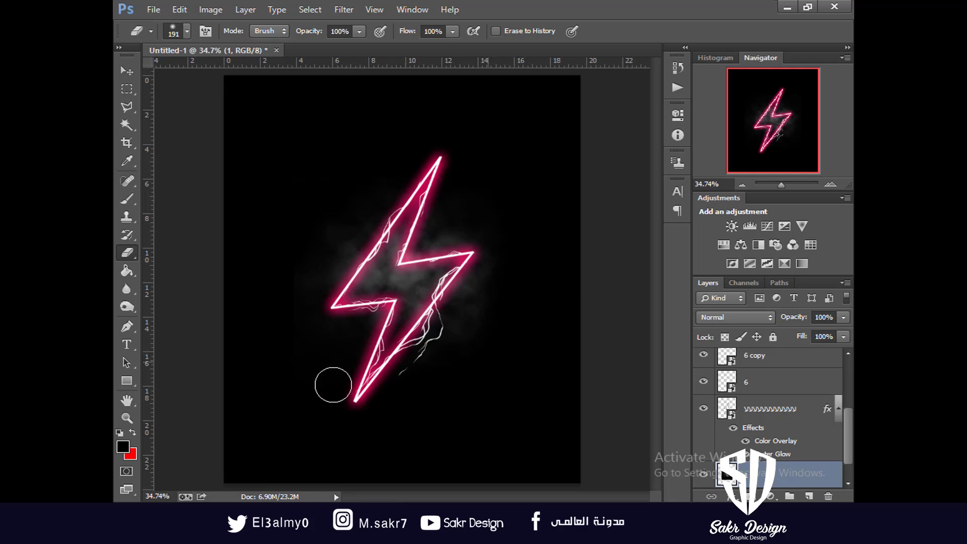
key("v")
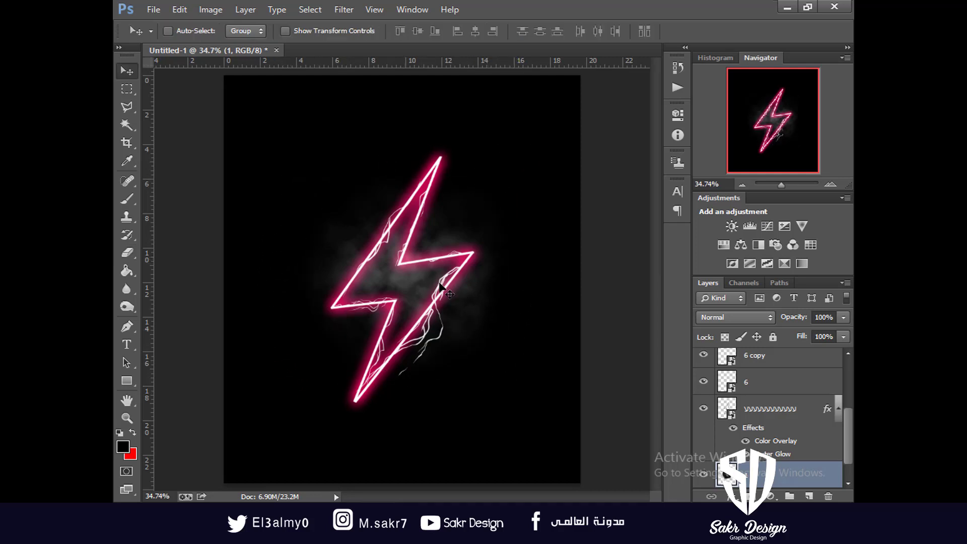
left_click(128, 252)
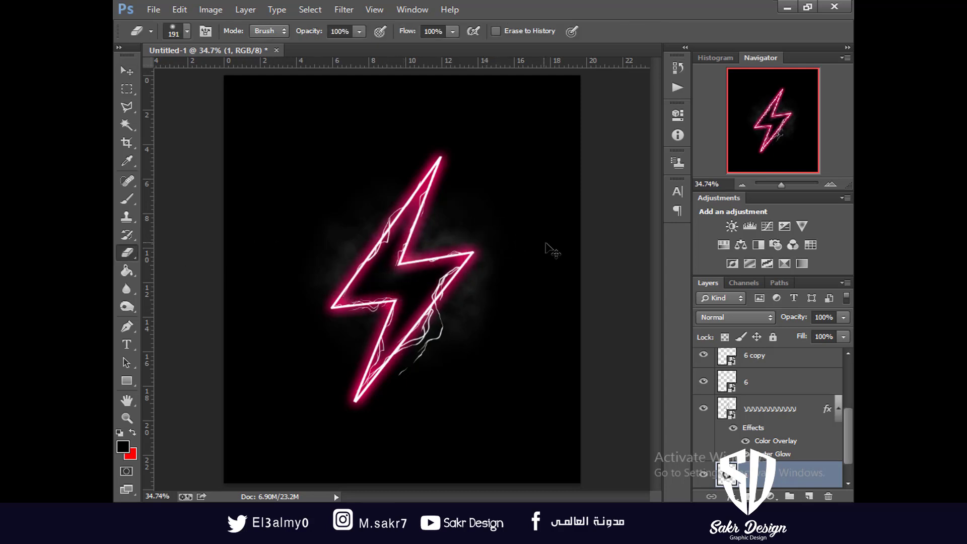
Duplicate the smoke layer in place to strengthen the smoke behind the bolt.
key("ctrl+plus")
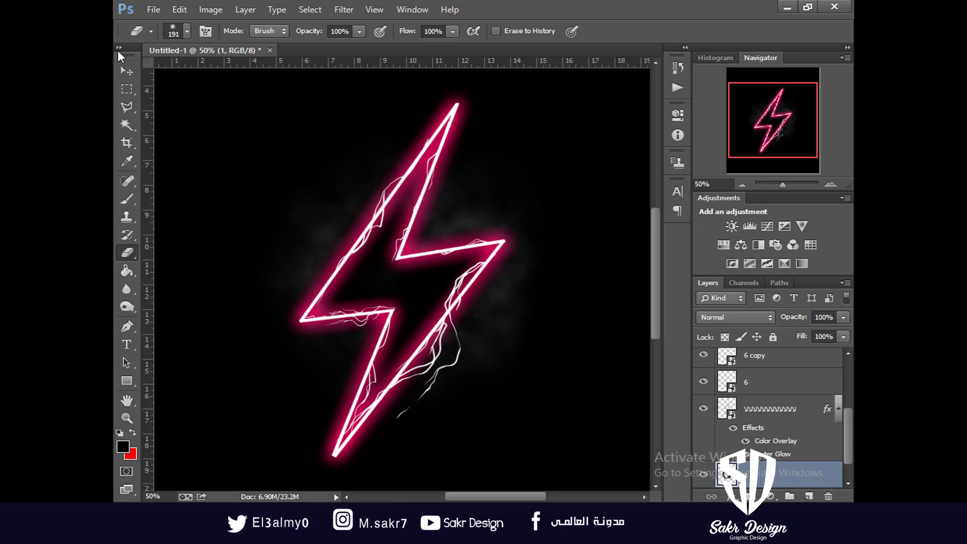
left_click(127, 70)
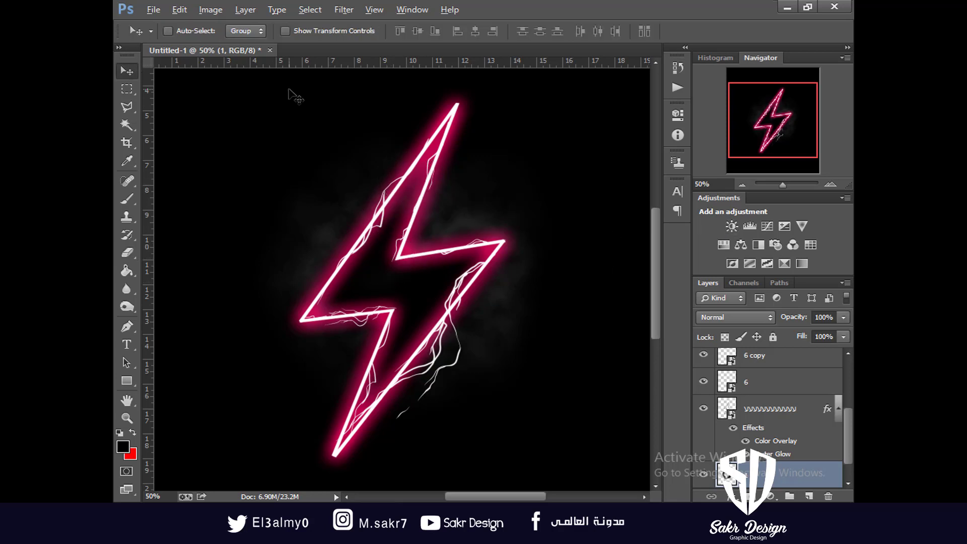
key("ctrl+j")
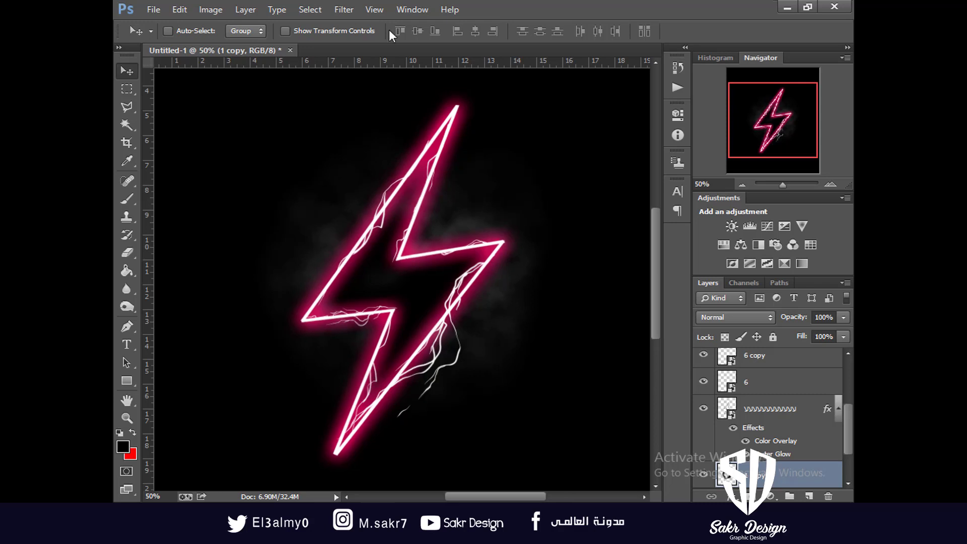
Bring the lens_flare_psdbox image into the document above the smoke and rotate it to about -49°.
key("ctrl+minus")
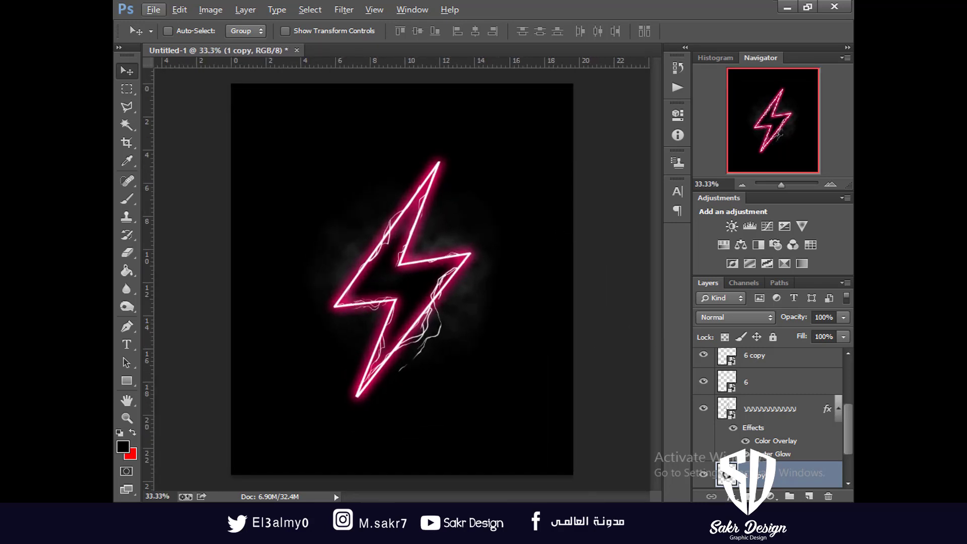
mouse_move(518, 515)
left_click(544, 450)
left_click_drag(652, 283, 423, 224)
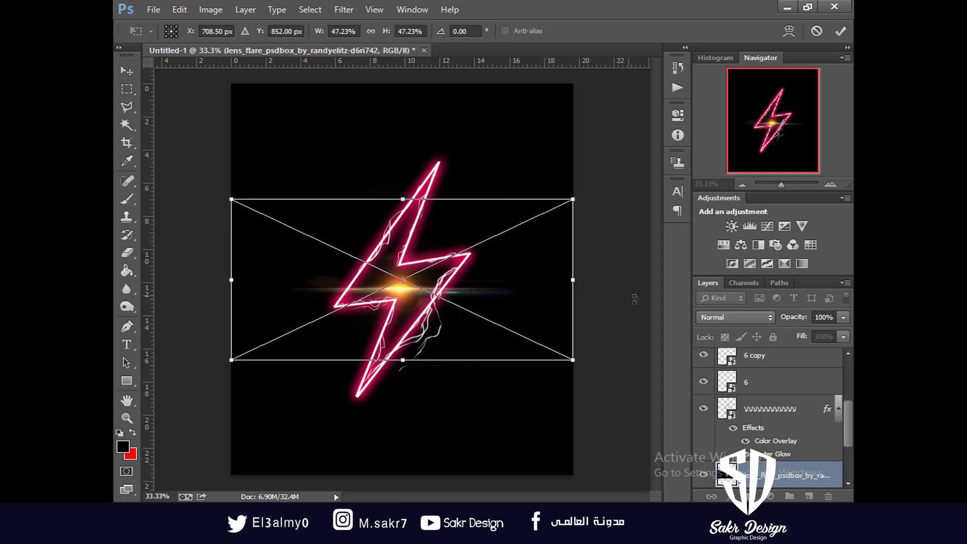
left_click_drag(634, 299, 557, 116)
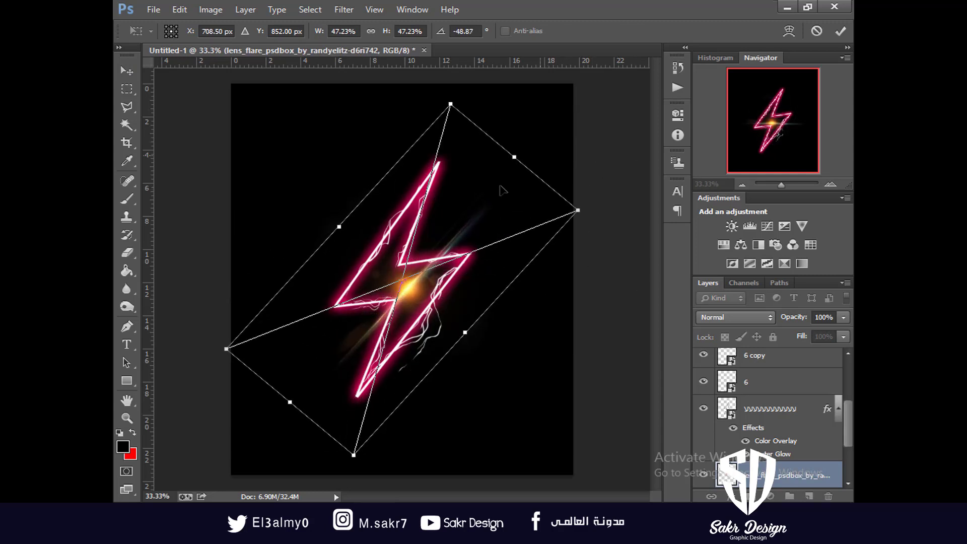
key("Return")
Move the lens flare onto the bolt's upper-left edge just below its top tip.
mouse_move(445, 182)
left_mouse_down()
mouse_move(536, 121)
mouse_move(494, 163)
mouse_move(564, 161)
mouse_move(575, 207)
mouse_move(432, 215)
mouse_move(478, 159)
left_mouse_up()
key("ctrl+t")
key("Return")
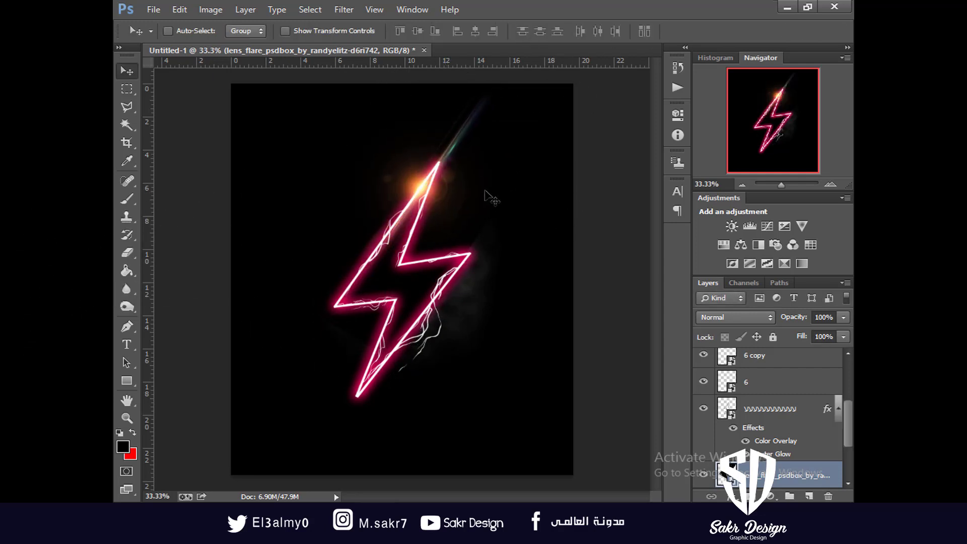
Set the lens flare layer's blending mode to Screen.
left_click(735, 316)
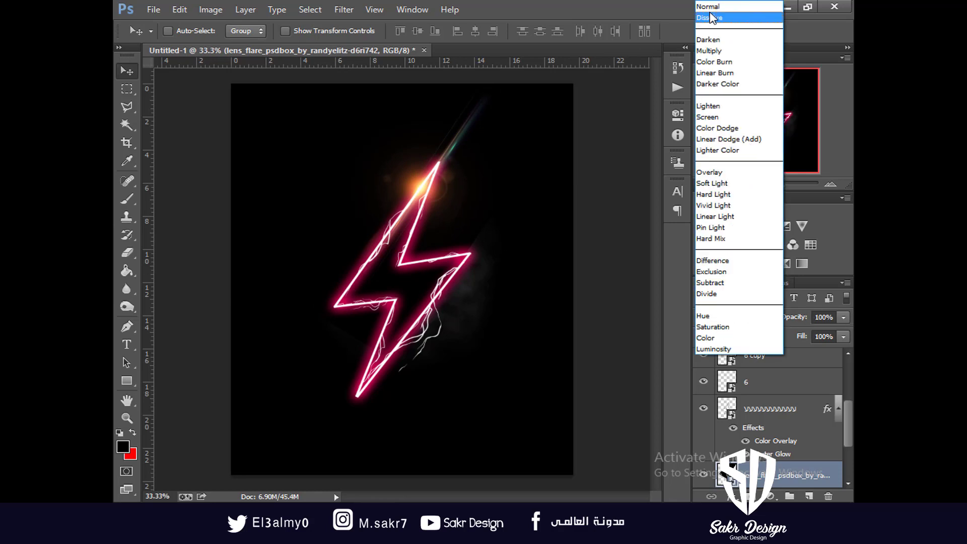
left_click(709, 17)
key("Down")
key("Down")
key("Down")
key("Down")
key("Down")
key("Down")
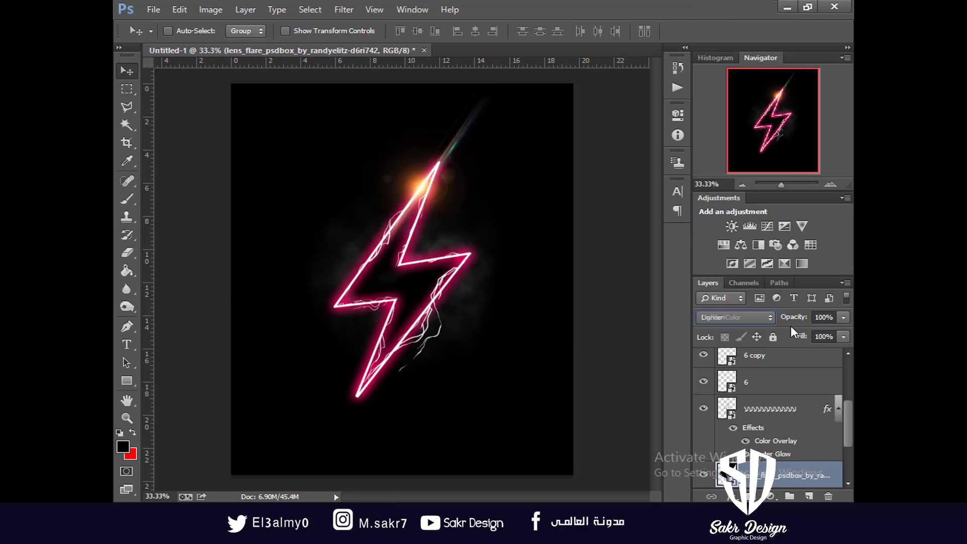
key("Up")
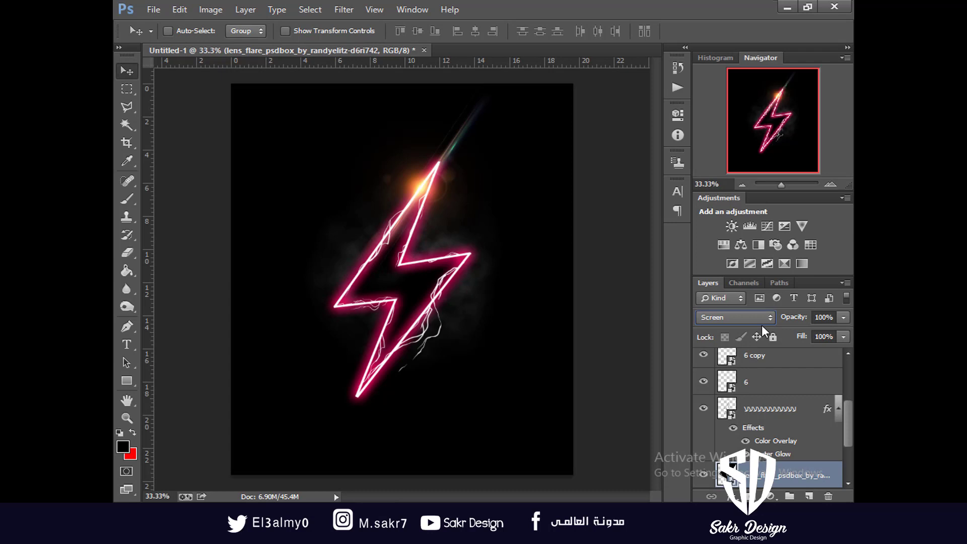
Recolor the bolt layer's Outer Glow to orange ff6c00 so it matches the lens flare.
scroll(777, 425, "down", 3)
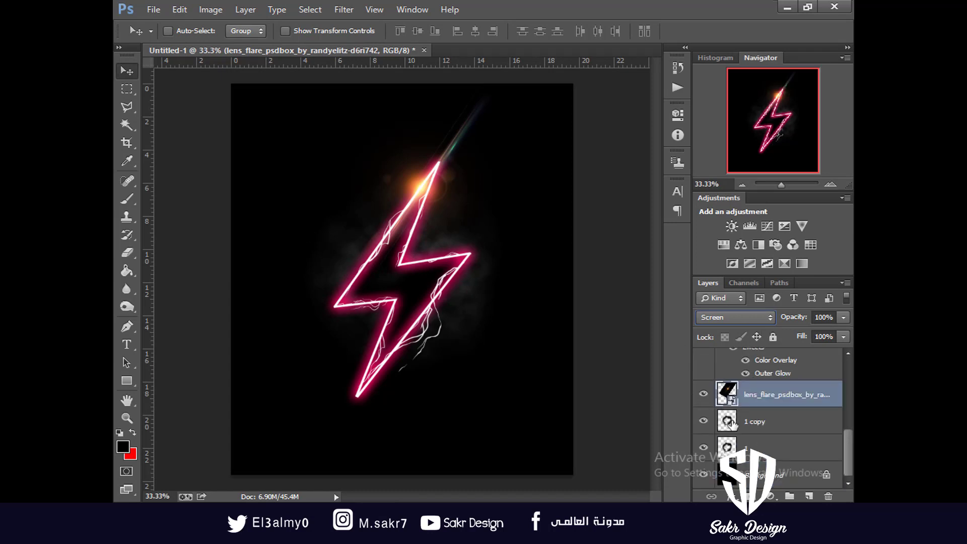
scroll(731, 424, "up", 1)
left_click(766, 385)
left_click(730, 496)
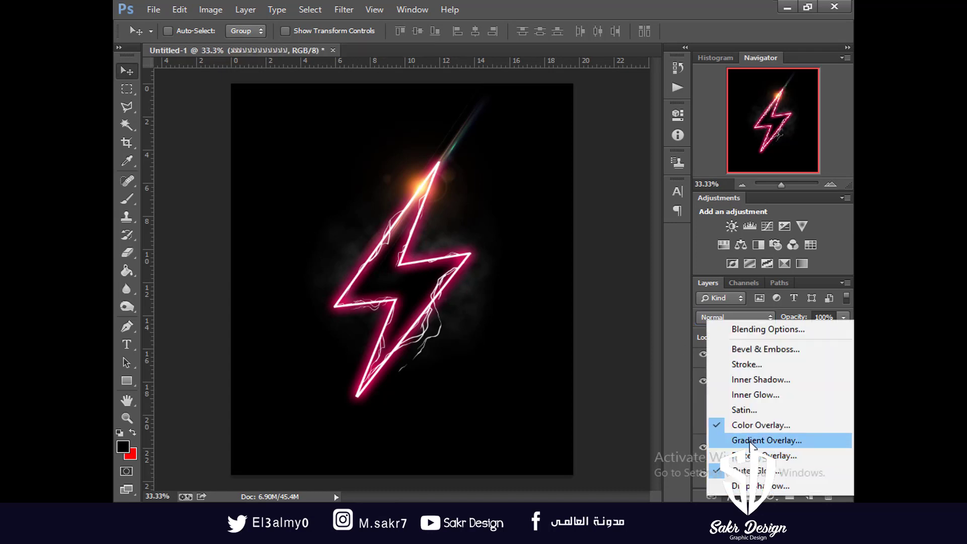
left_click(750, 470)
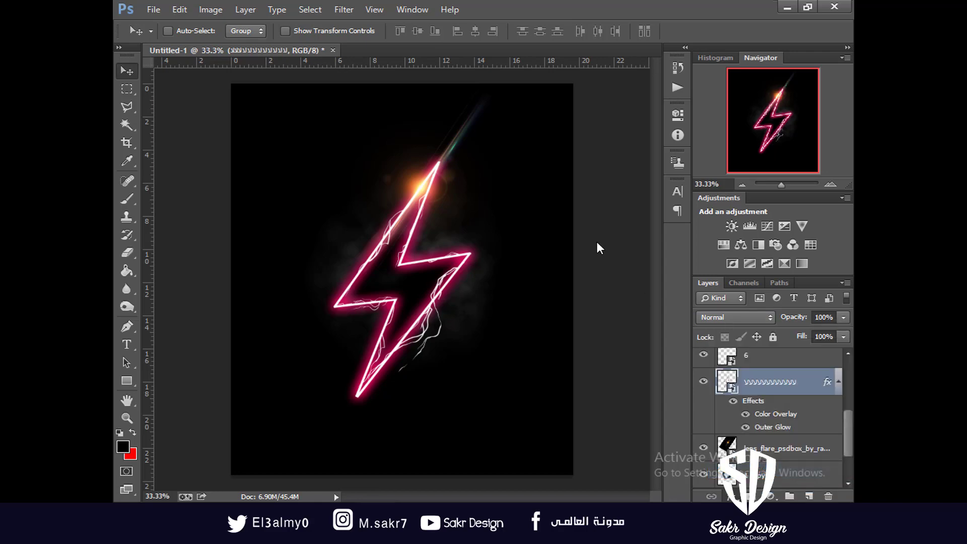
left_click(633, 228)
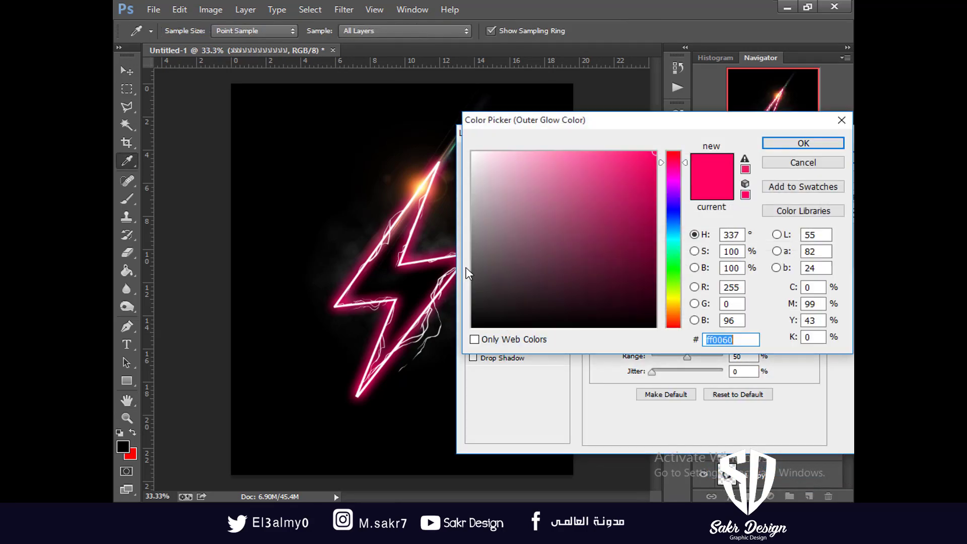
left_click(418, 185)
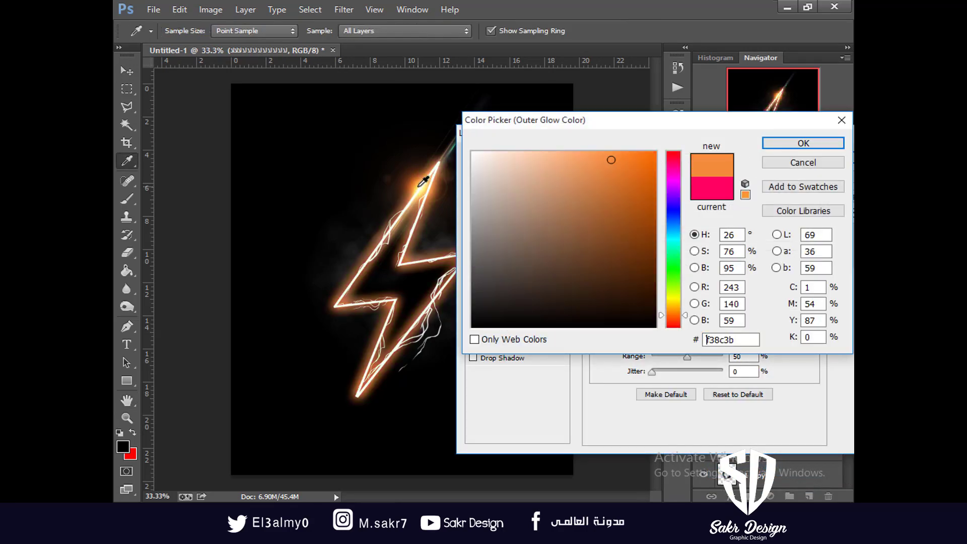
left_click(422, 182)
left_click(660, 147)
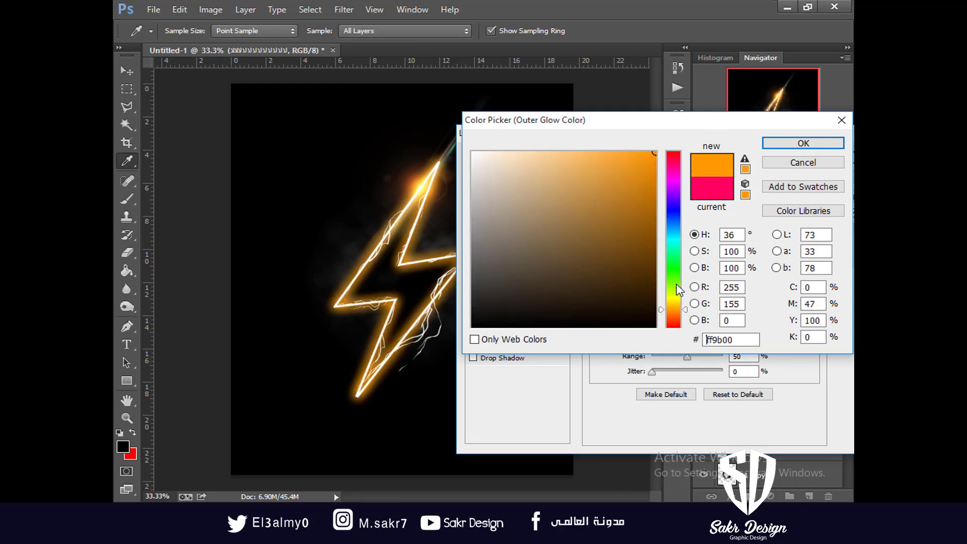
left_click_drag(675, 306, 675, 317)
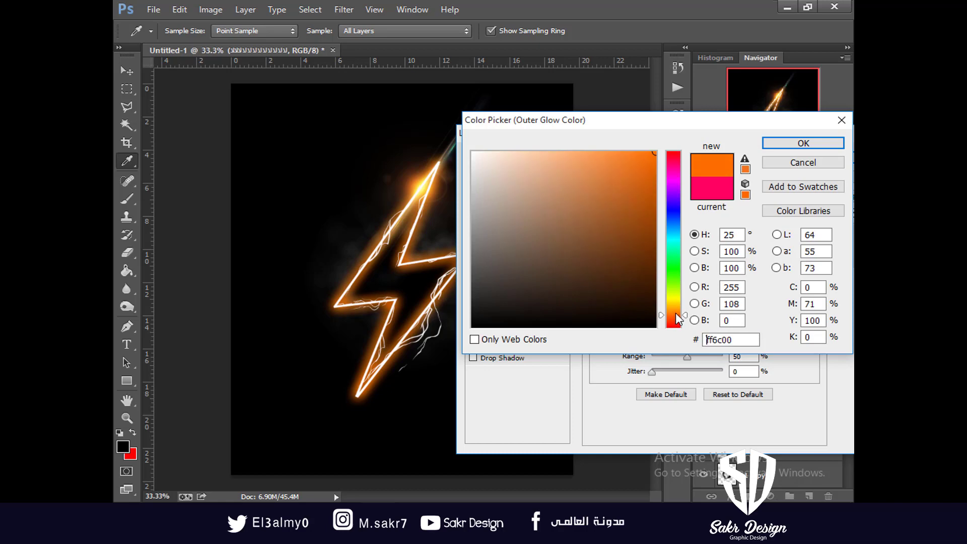
key("Return")
key("Return")
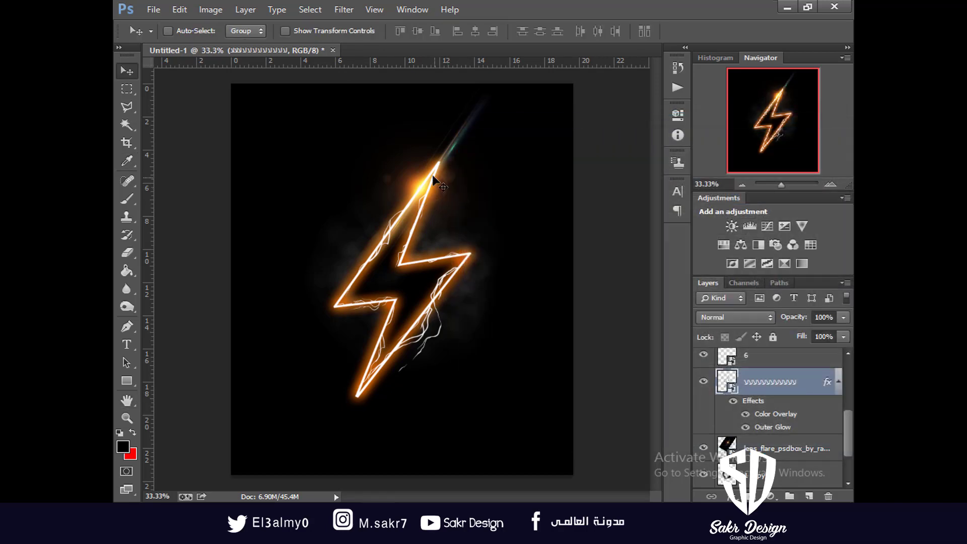
Shift the lens flare slightly down along the bolt's upper-left edge and place a copy on the lower-right edge.
left_click_drag(422, 178, 426, 316)
key("ctrl+z")
right_click(419, 178)
left_click(424, 182)
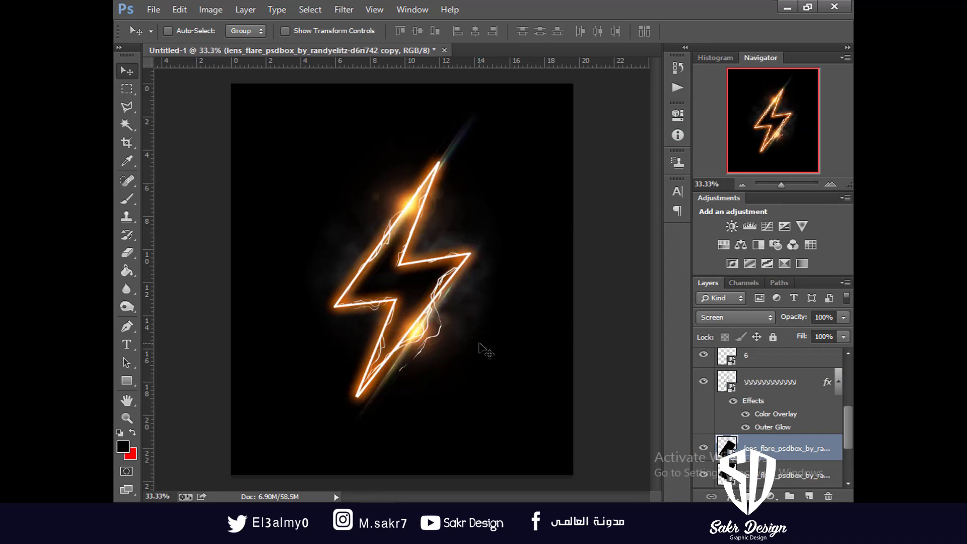
Rotate the lens flare copy slightly and align its streak with the bolt's lower-right slanted edge.
key("ctrl+r")
key("ctrl+t")
left_click_drag(438, 418, 534, 389)
left_click_drag(409, 330, 413, 332)
key("Return")
scroll(541, 301, "up", 3)
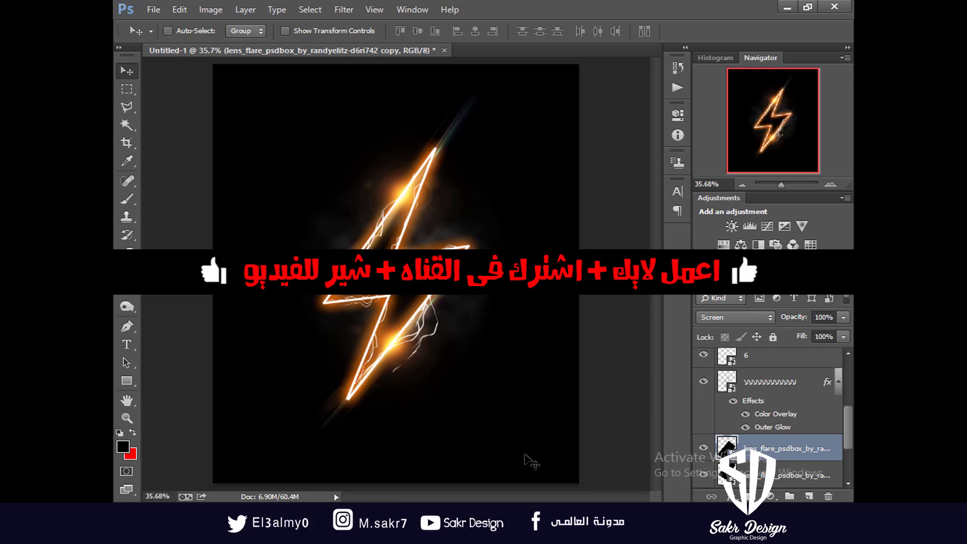
scroll(513, 381, "down", 1)
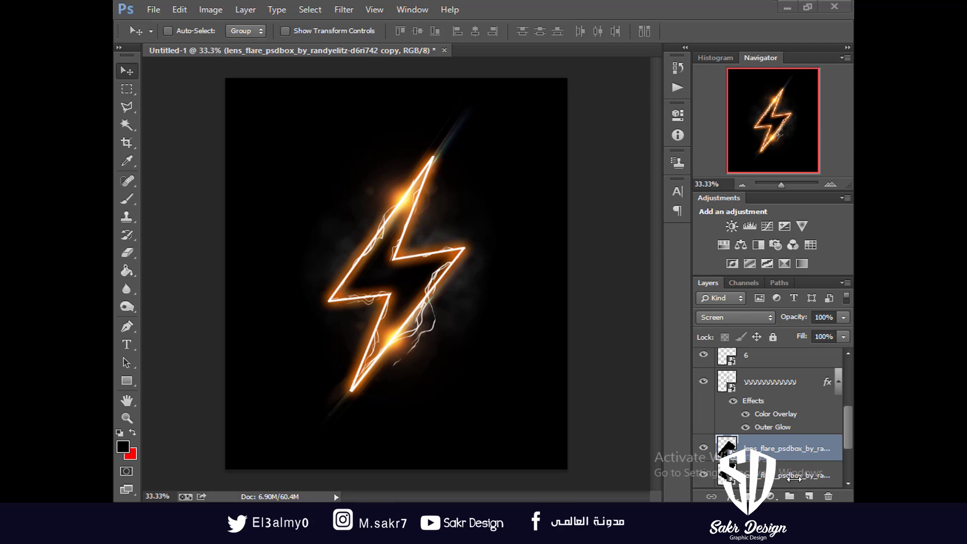
left_click(674, 514)
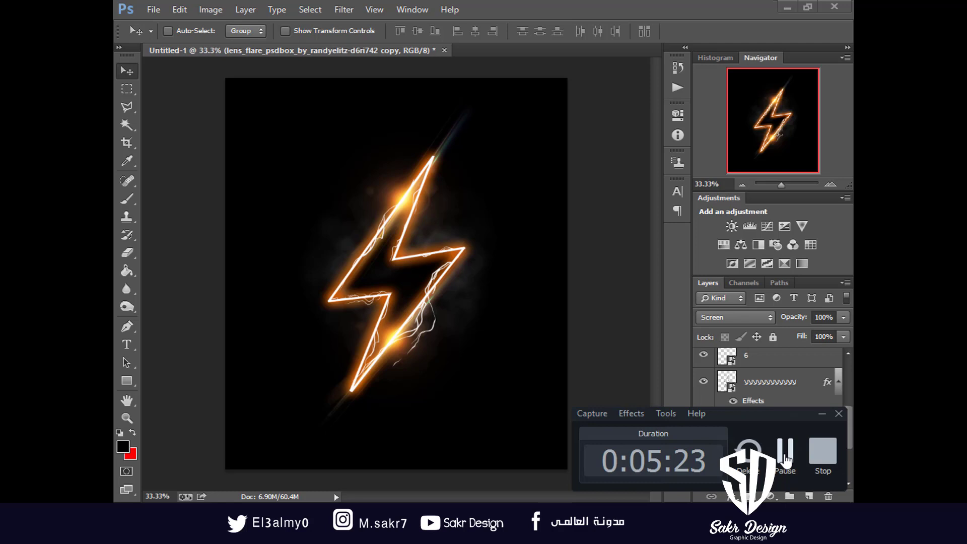
left_click(784, 457)
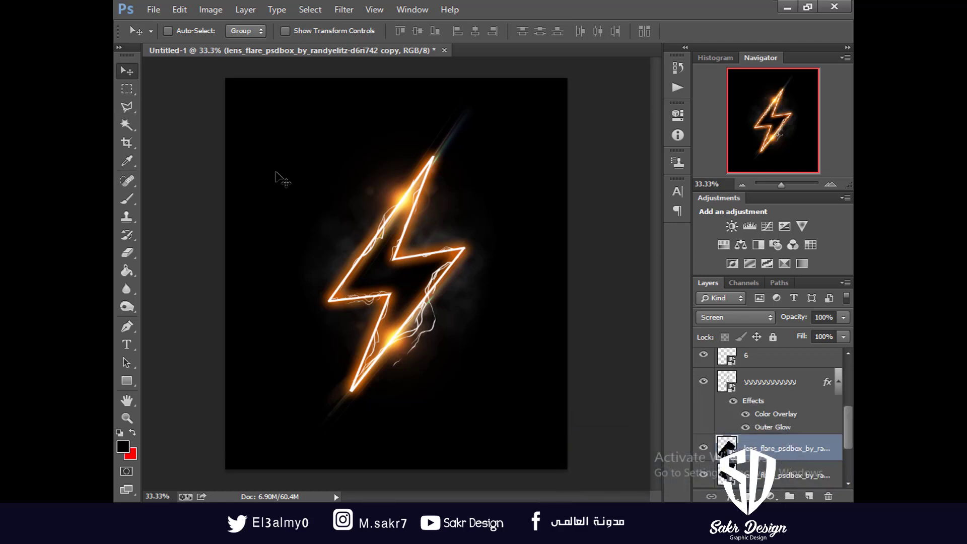
Place a copy of lightning layer 1 from the lower-right edge along the bolt's upper-left slanted edge.
key("ctrl+plus")
key("ctrl+plus")
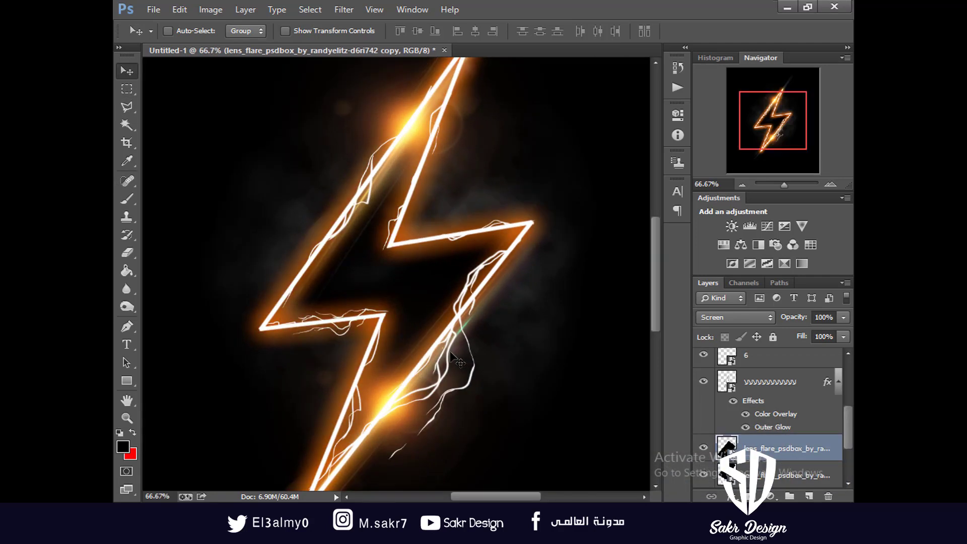
right_click(449, 349)
left_click(446, 352)
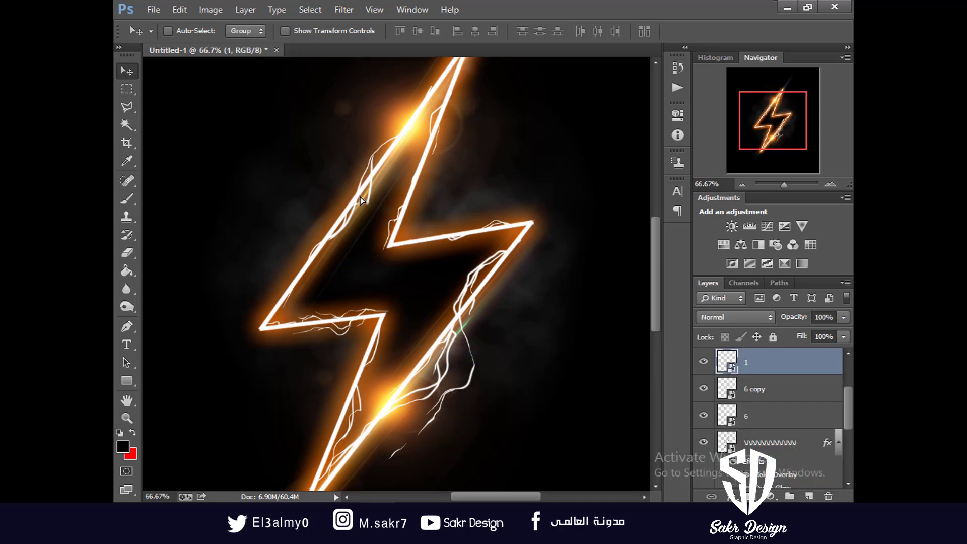
left_click_drag(360, 197, 379, 176)
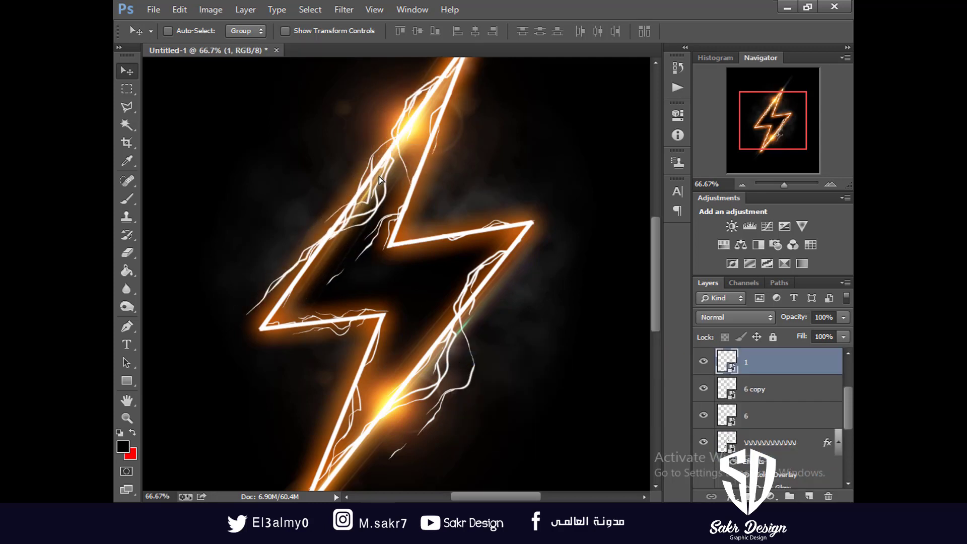
key("ctrl+j")
Make another copy of the upper-left lightning and scale it down to 23.22%.
key("ctrl+minus")
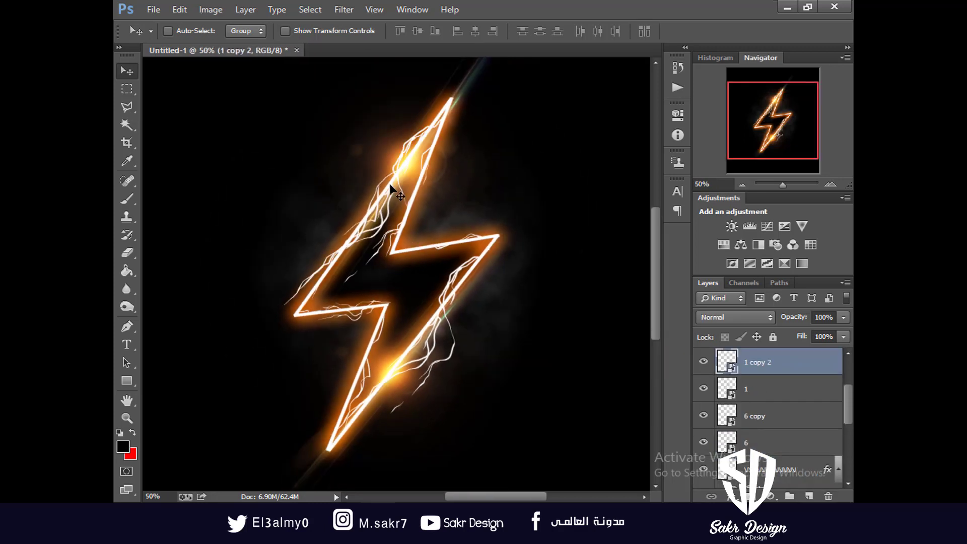
left_click_drag(411, 178, 390, 297, "alt")
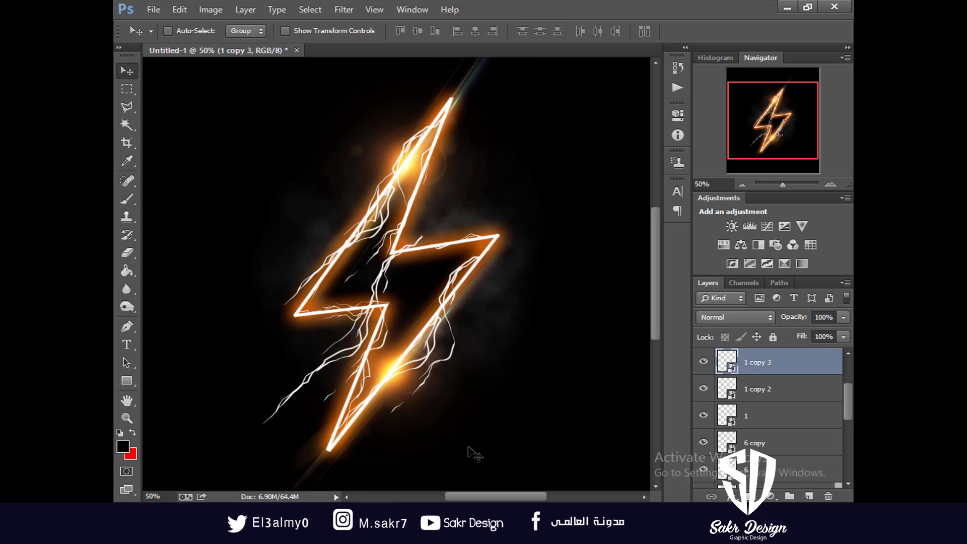
key("ctrl+t")
left_click_drag(473, 455, 422, 337)
Rotate the small lightning copy to about 40° and align it along the near-horizontal edge at the bolt's right.
left_click_drag(363, 325, 464, 230)
left_click_drag(563, 263, 570, 222)
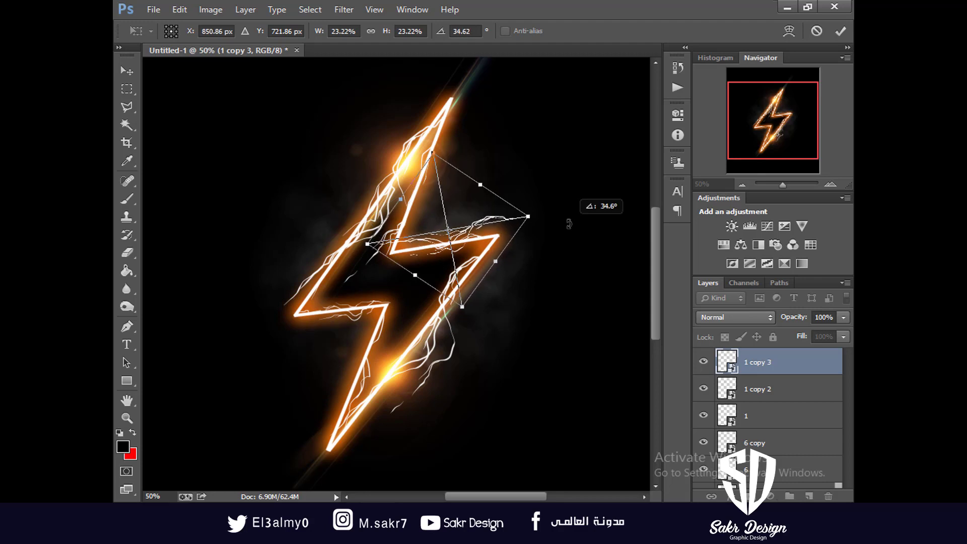
left_click_drag(431, 223, 421, 237)
left_click_drag(542, 219, 557, 210)
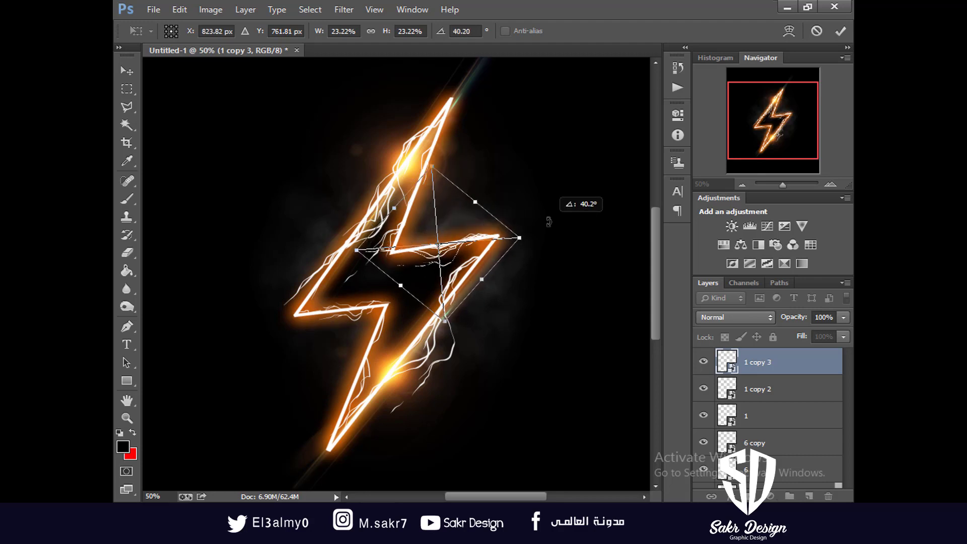
key("Return")
key("ctrl+minus")
key("ctrl+plus")
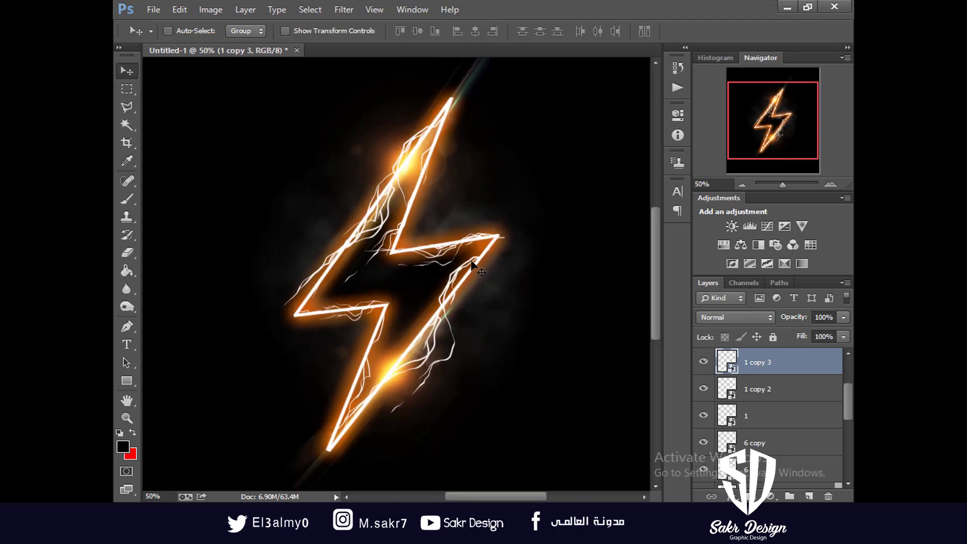
key("alt")
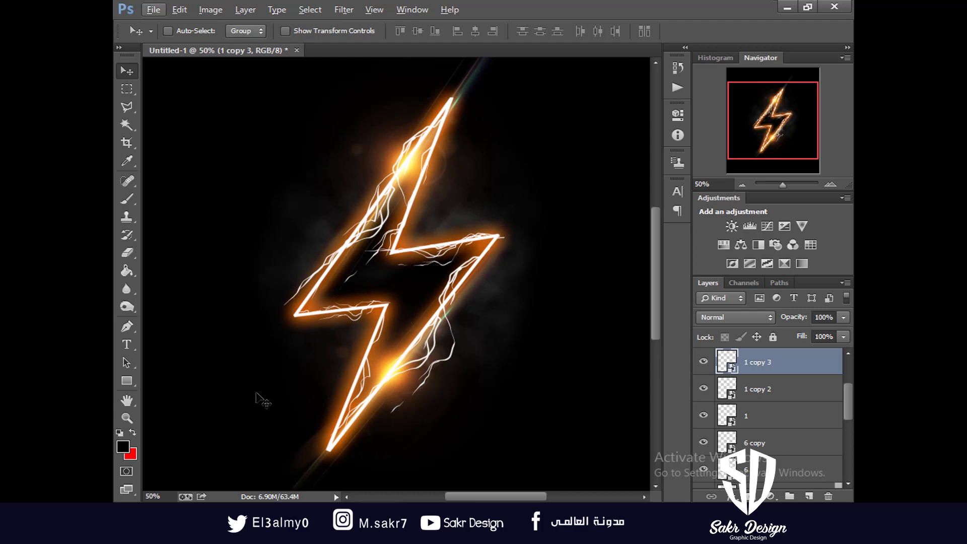
right_click(460, 197)
left_click(459, 207)
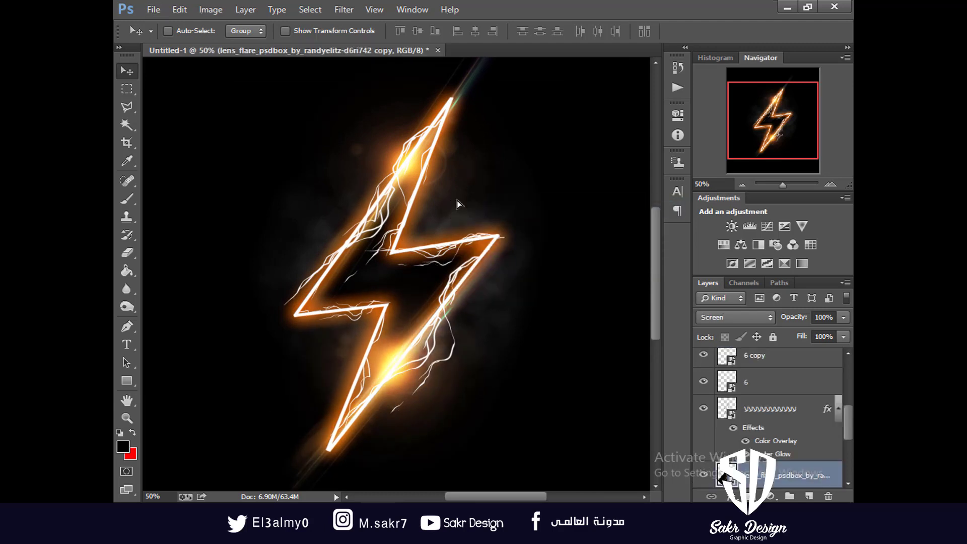
key("ctrl+z")
right_click(495, 324)
left_click(504, 333)
left_click_drag(503, 329, 494, 296)
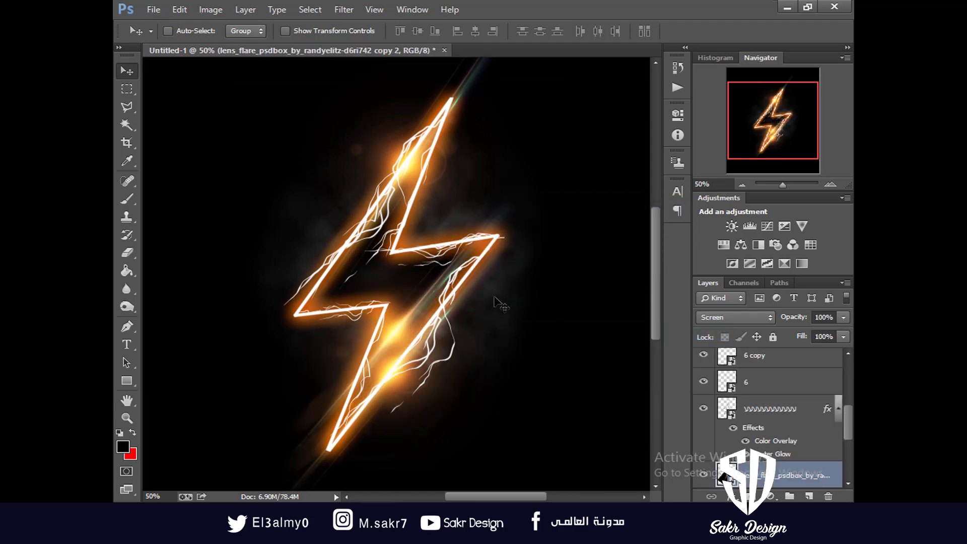
key("ctrl+z")
Make two more copies of the smoke layer and spread them around the bolt to thicken the smoke.
right_click(502, 330)
left_click(526, 346)
left_click_drag(492, 338, 469, 265)
left_click_drag(488, 157, 477, 267)
key("ctrl+minus")
key("ctrl+minus")
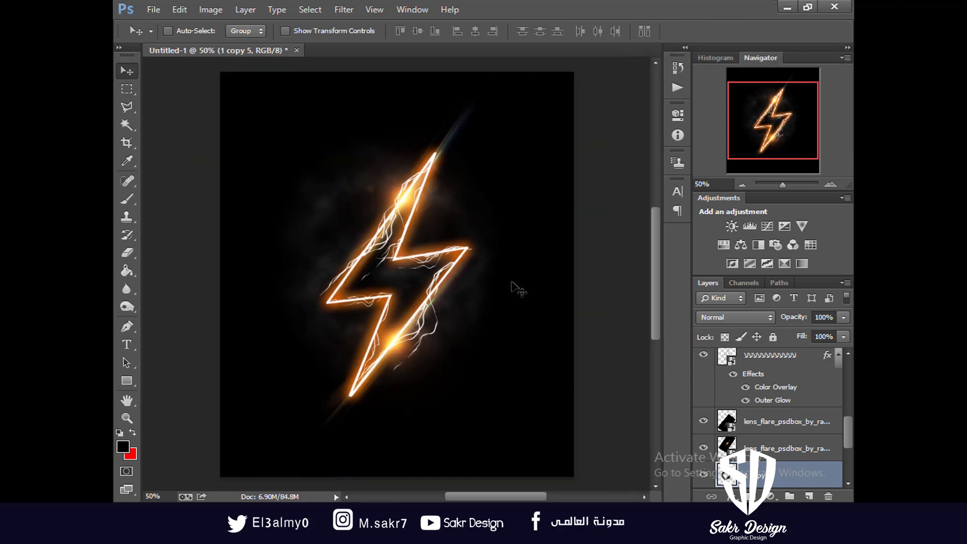
Select all artwork layers from layer 4 down to smoke layer 1 and shift the whole bolt slightly to centre it on the canvas.
key("ctrl+plus")
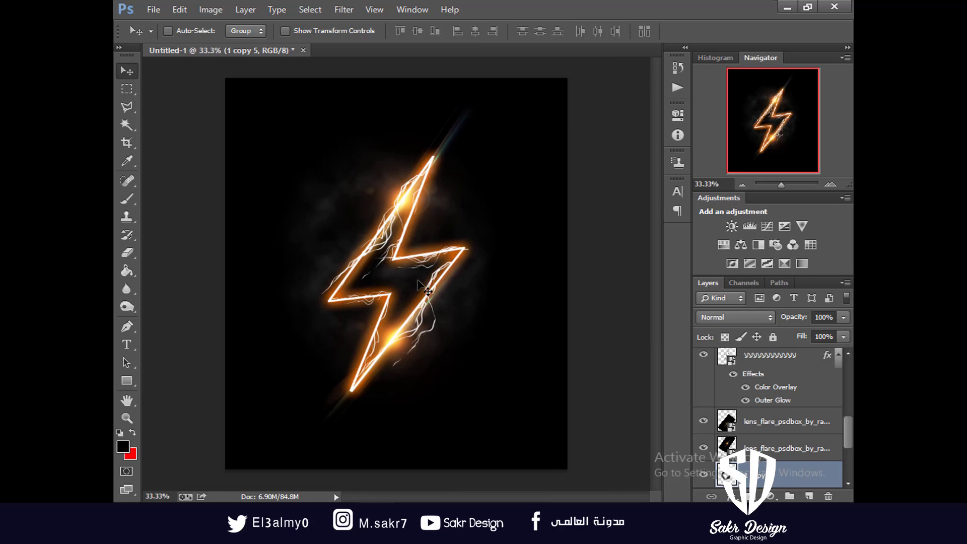
key("ctrl+plus")
key("ctrl+minus")
key("ctrl+0")
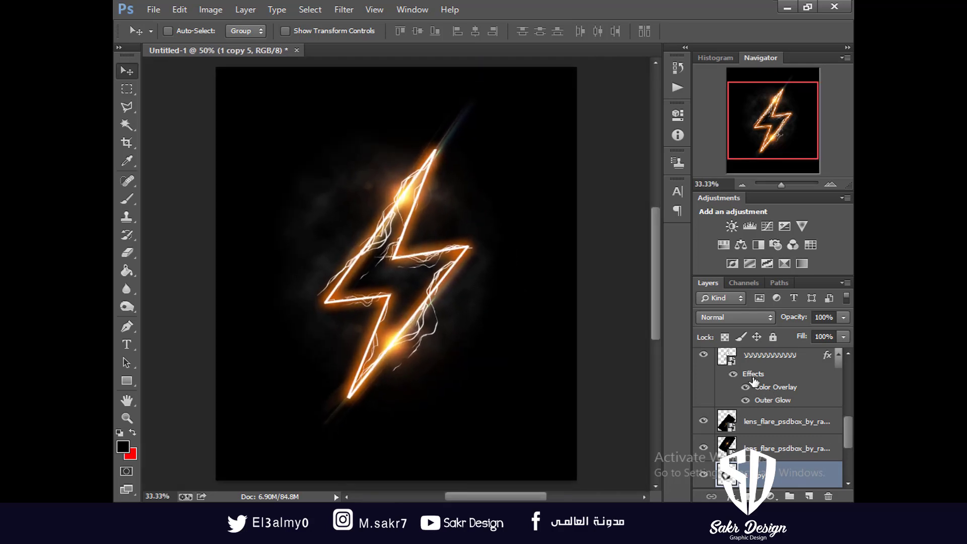
scroll(754, 383, "up", 3)
left_click(767, 366)
scroll(764, 383, "down", 5)
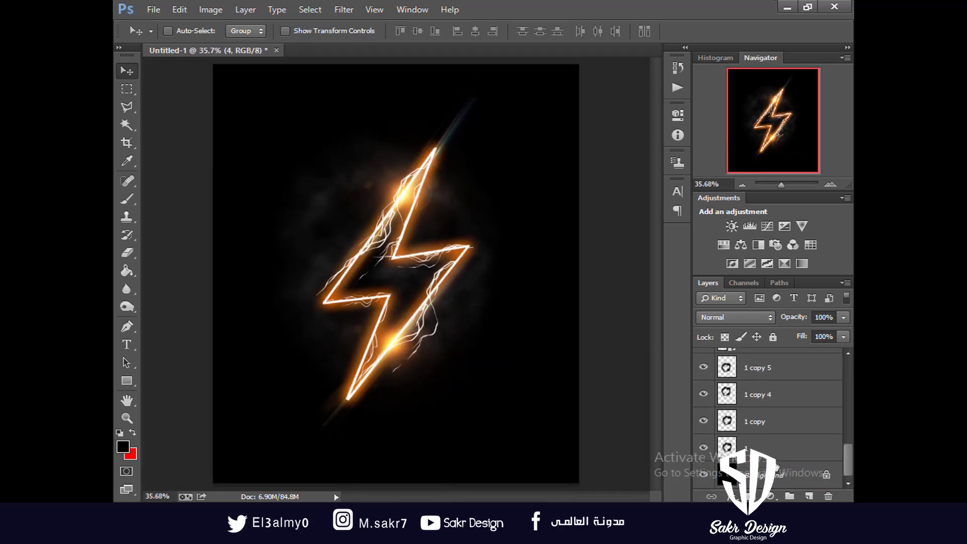
left_click(770, 453, "shift")
left_click_drag(428, 335, 440, 332)
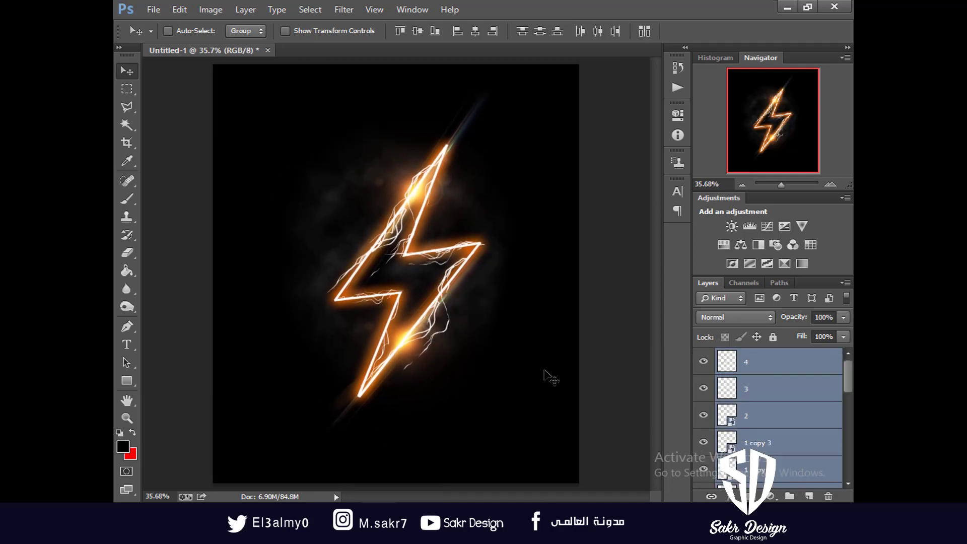
left_click_drag(530, 363, 530, 363)
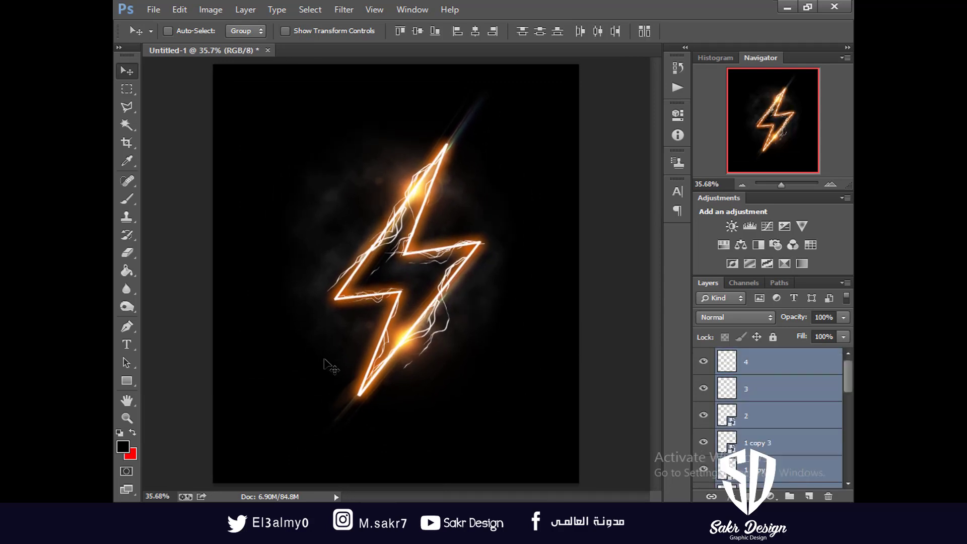
Add the text "soft light" in Vermin Vibes, enlarge it to 140 pt and place it below the bolt's lower tip.
left_click(126, 344)
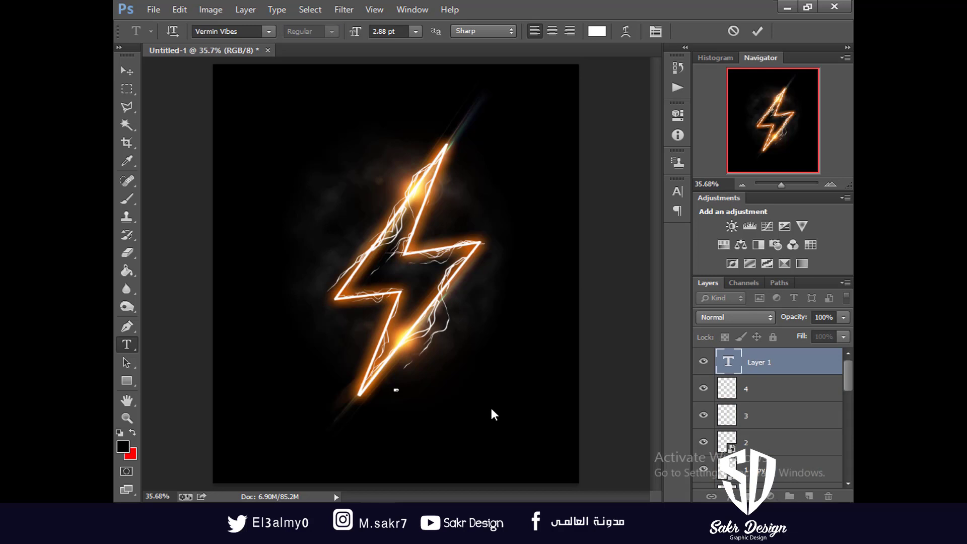
key("ctrl")
left_click_drag(397, 389, 487, 382)
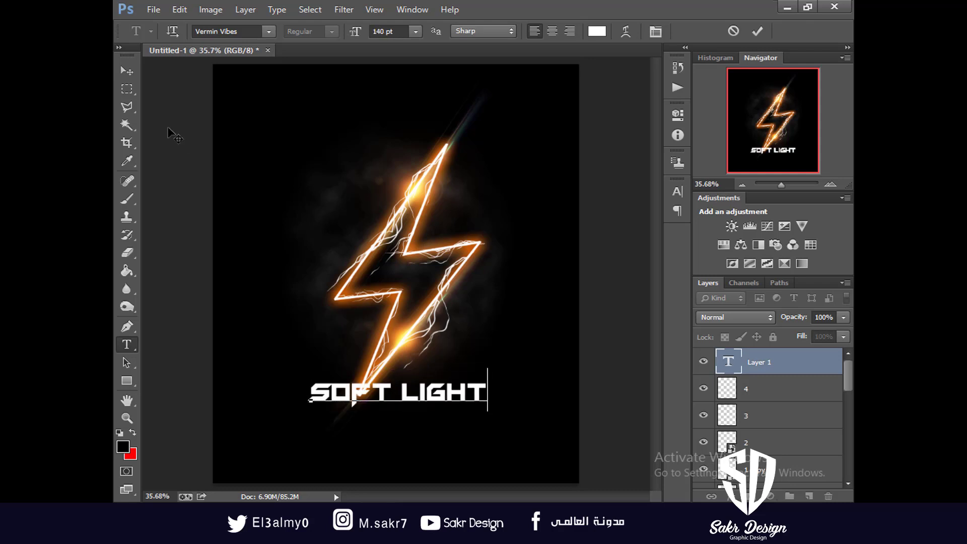
left_click(123, 67)
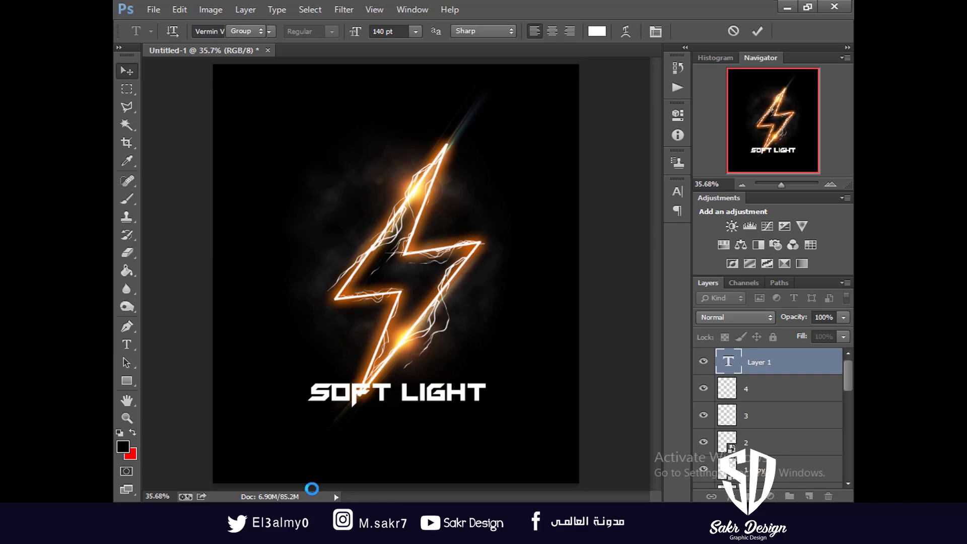
left_click_drag(399, 401, 395, 451)
Change the text's font to Boulevard Saint Denis and capitalise its wording as "Soft Light".
key("t")
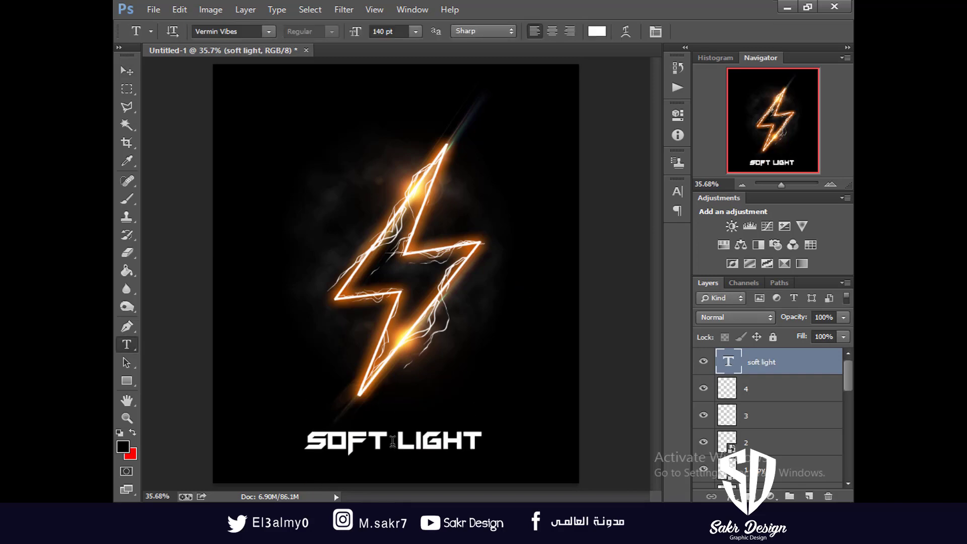
left_click(395, 451)
key("ctrl+a")
left_click(271, 30)
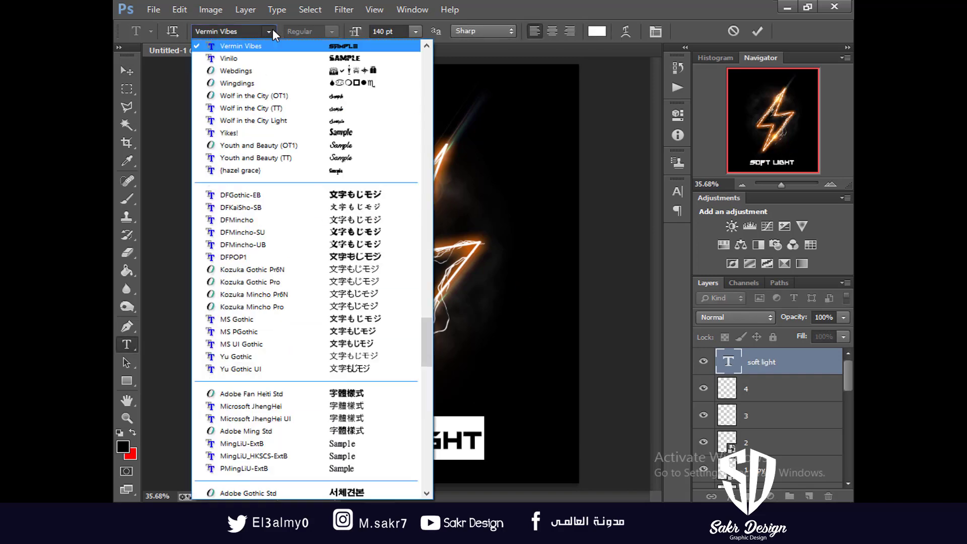
scroll(371, 179, "up", 5)
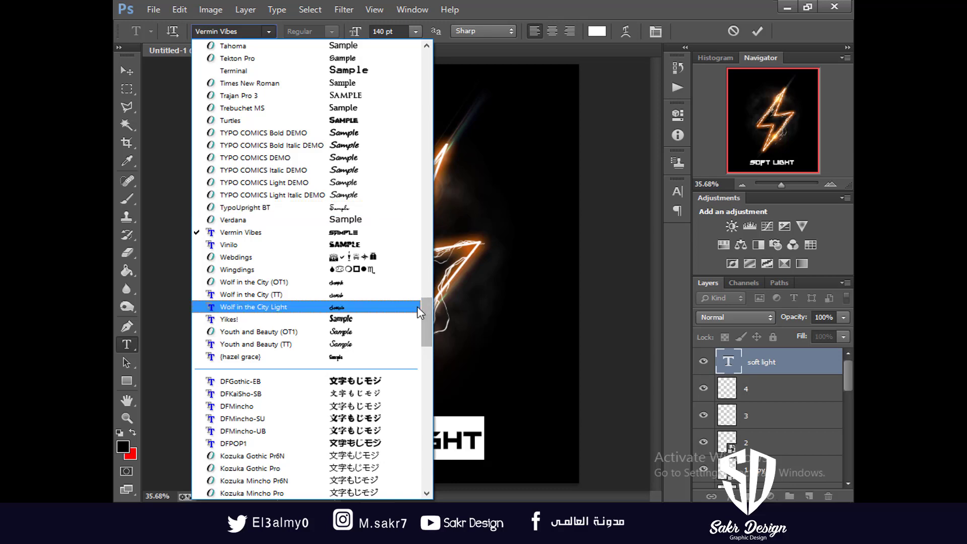
left_click_drag(426, 305, 426, 55)
left_click(352, 185)
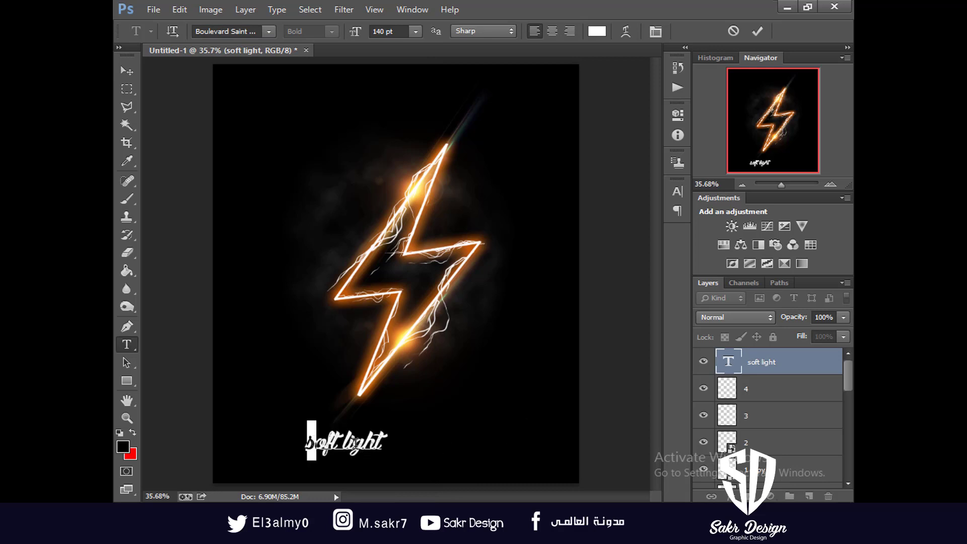
type("Soft L")
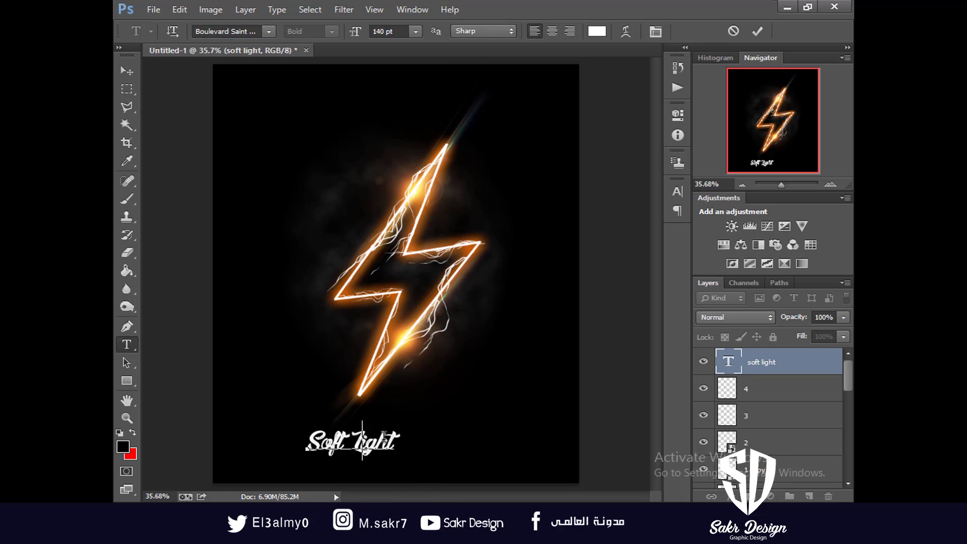
Enlarge the "Soft Light" text to about 249.68 pt and centre it beneath the bolt.
left_click(130, 71)
left_click_drag(348, 473, 455, 394)
key("ctrl+t")
key("Return")
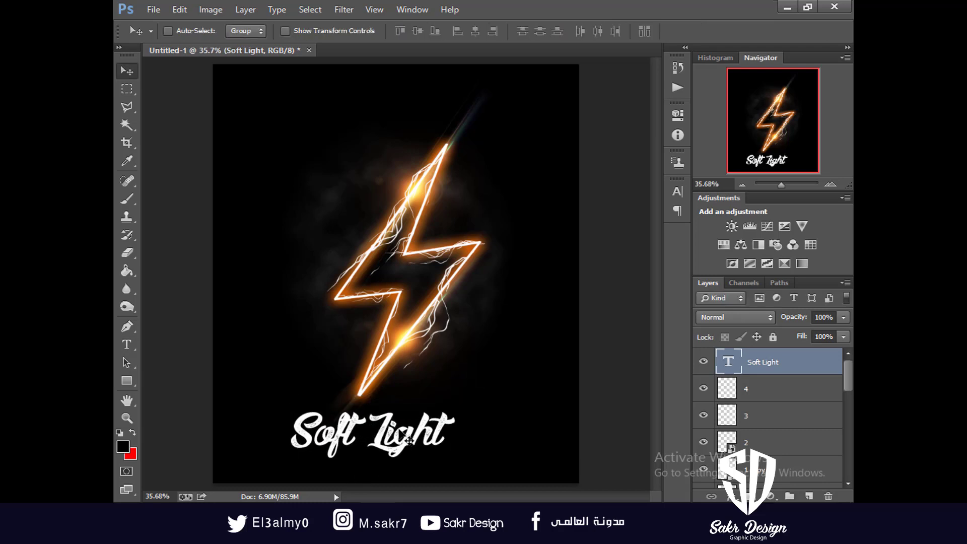
left_click_drag(403, 433, 429, 431)
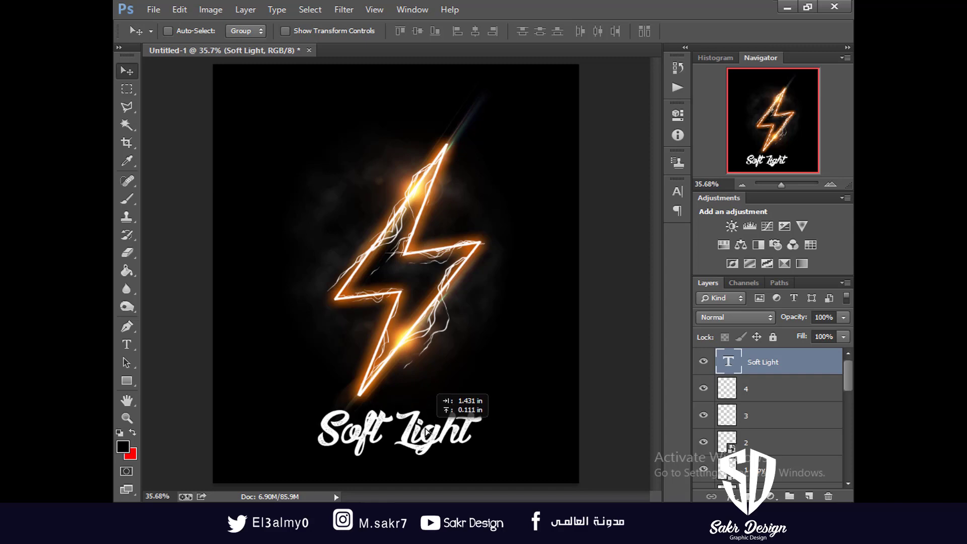
Add a Color Overlay to the "Soft Light" text and try a yellow, #ffda00, sampled from the bolt's upper flare.
left_click(730, 495)
left_click(664, 426)
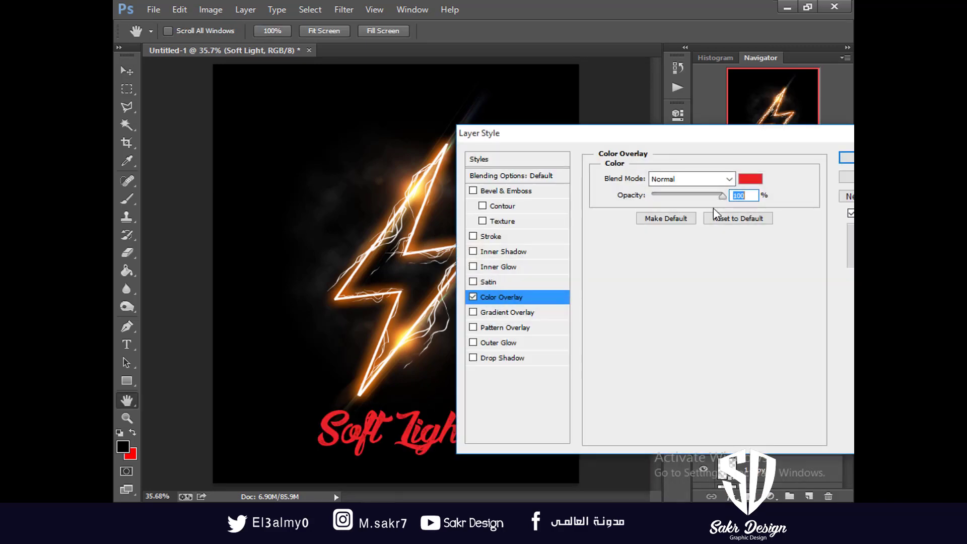
left_click(750, 180)
left_click(418, 189)
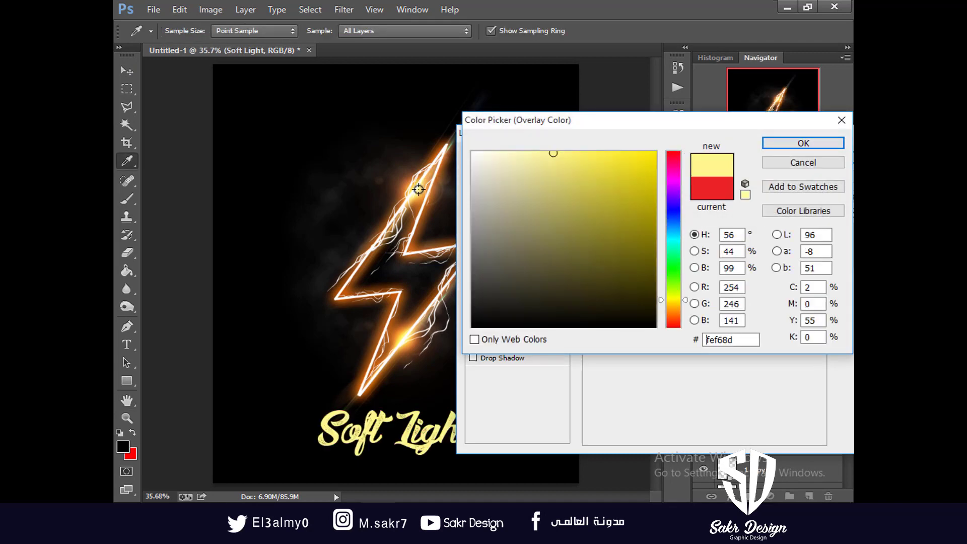
left_click(421, 190)
left_click_drag(619, 177, 718, 121)
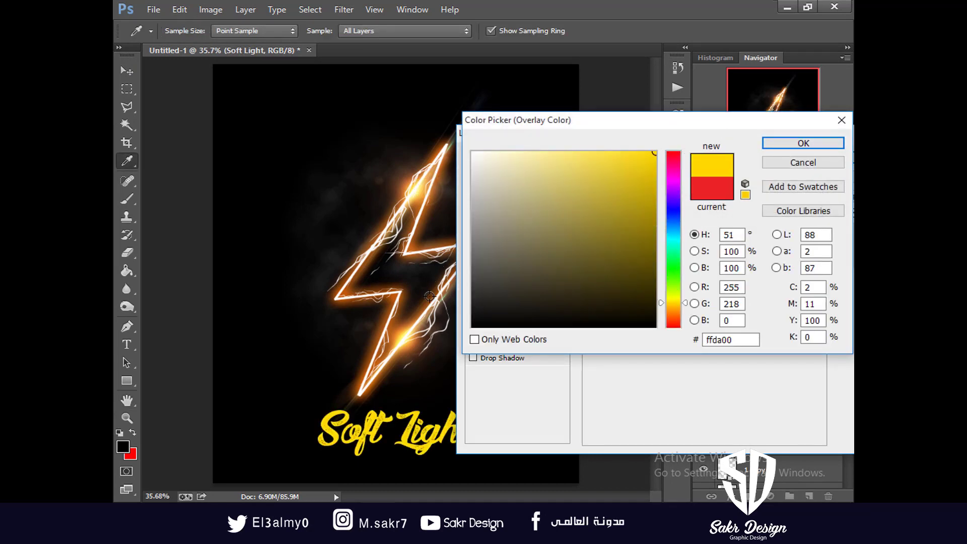
Set the text's overlay colour to orange #ff7800, starting from a sample near the lower flare, and apply the layer style.
left_click(397, 335)
left_click(398, 333)
left_click(400, 331)
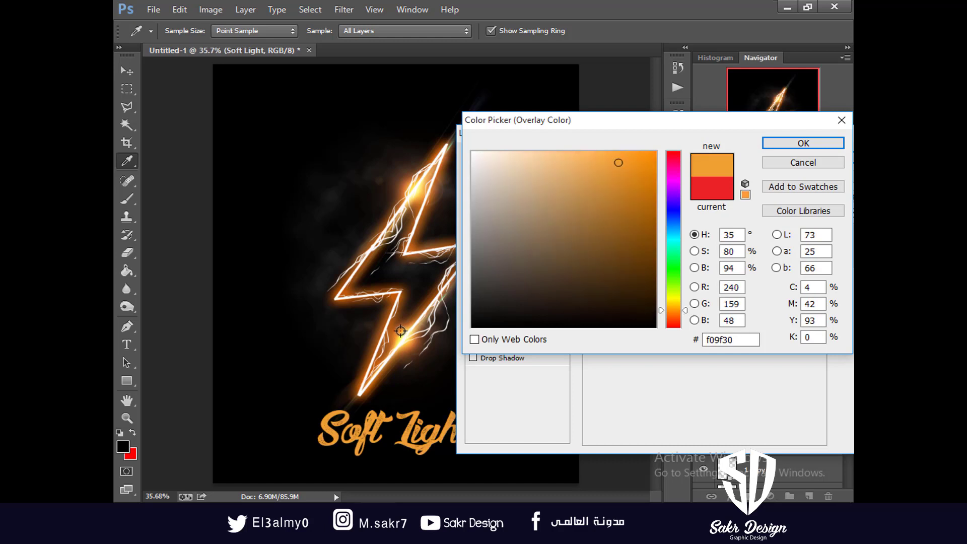
left_click_drag(607, 222, 655, 152)
left_click_drag(676, 320, 676, 315)
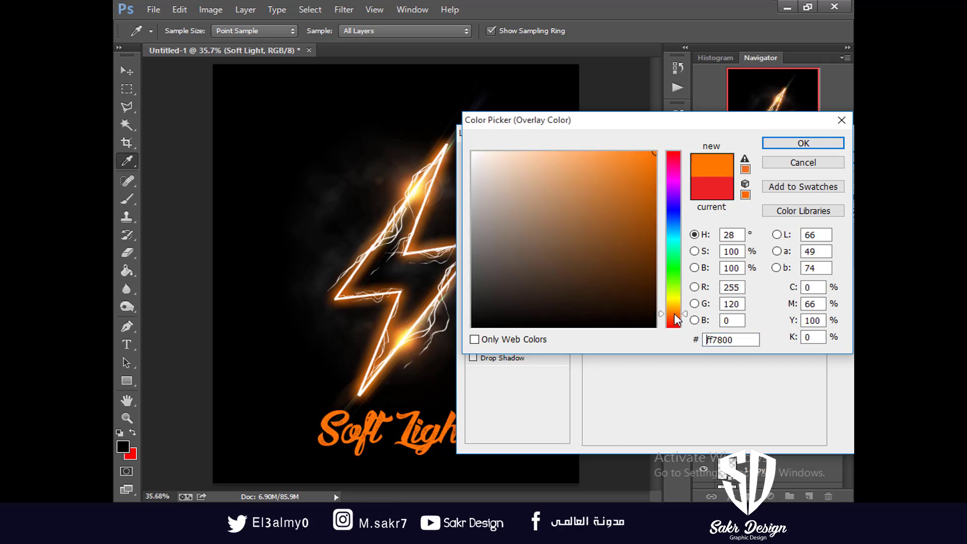
key("Return")
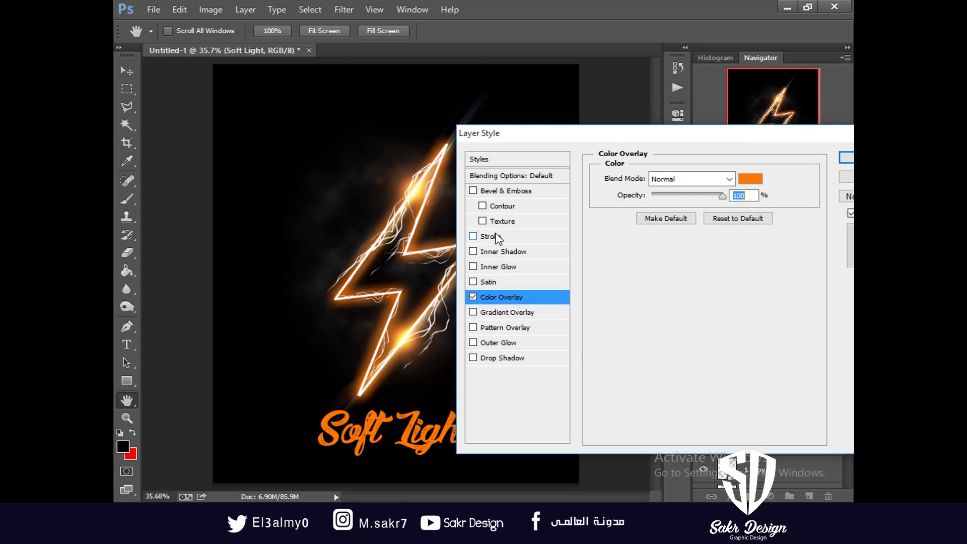
key("Return")
Duplicate the "Soft Light" text slightly below the original and replace the copy's wording with "Sakr Design".
left_click_drag(437, 423, 437, 437, "alt")
key("t")
left_click(438, 428)
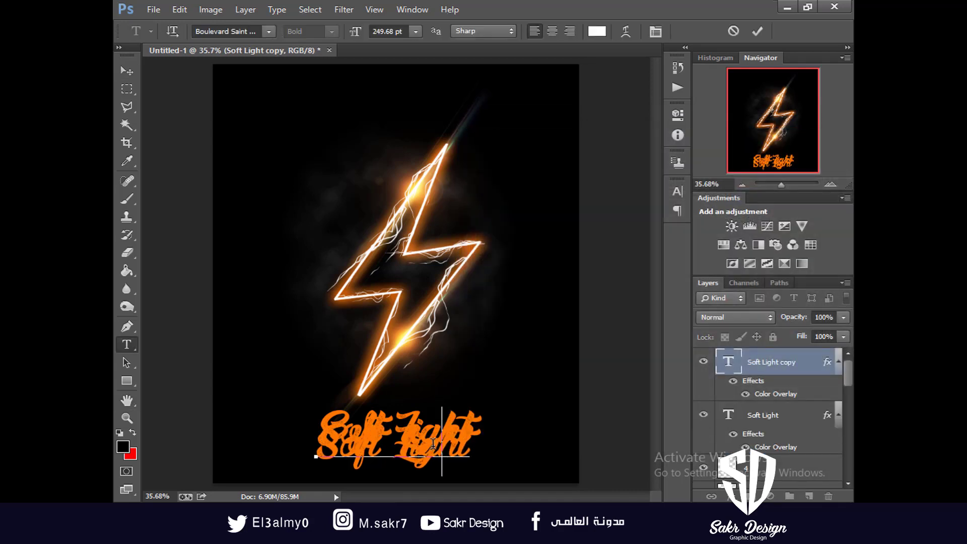
key("ctrl+a")
type("Sof")
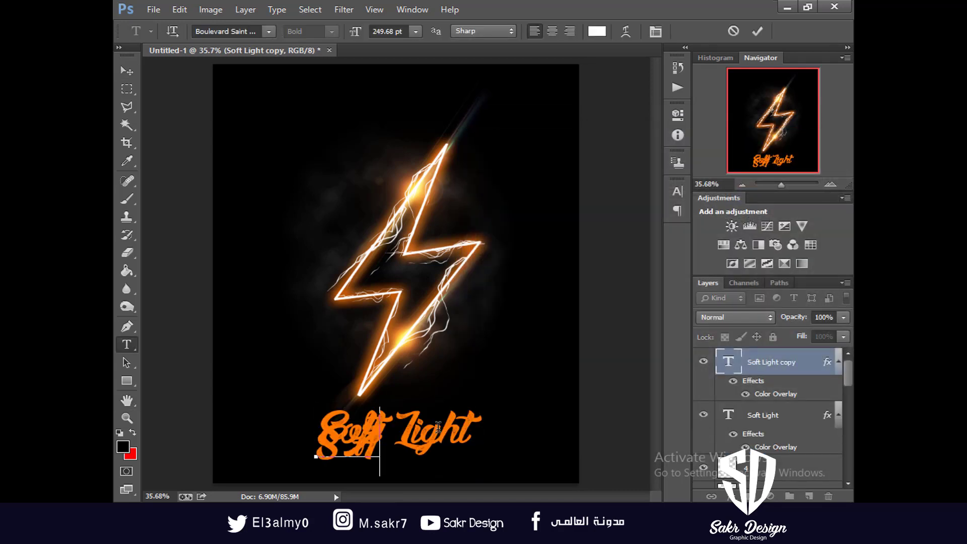
type("K")
key("BackSpace")
key("BackSpace")
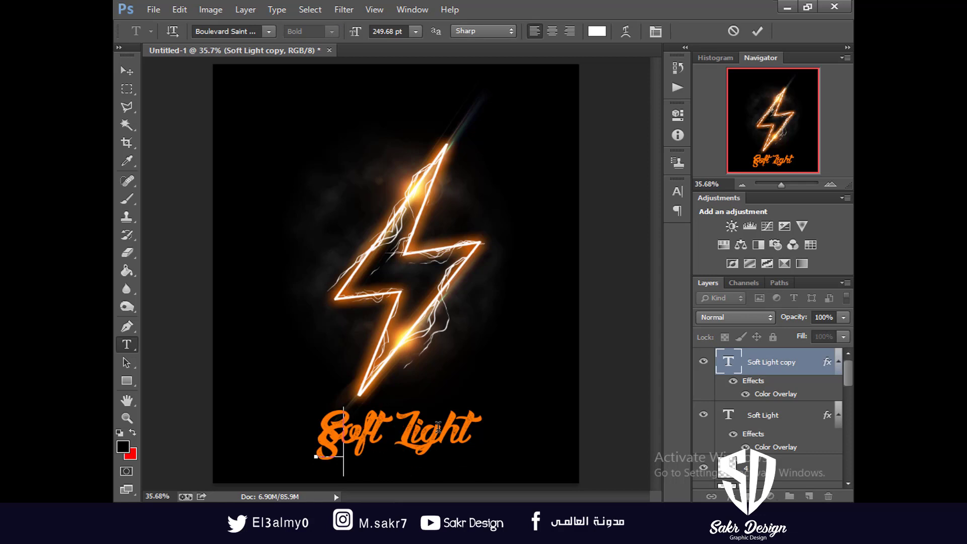
type("ake")
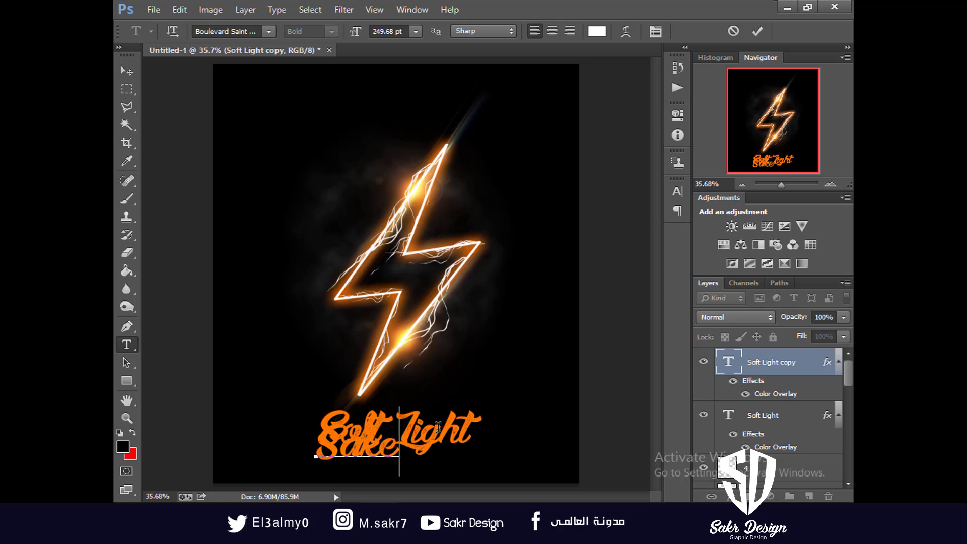
key("BackSpace")
type("r De")
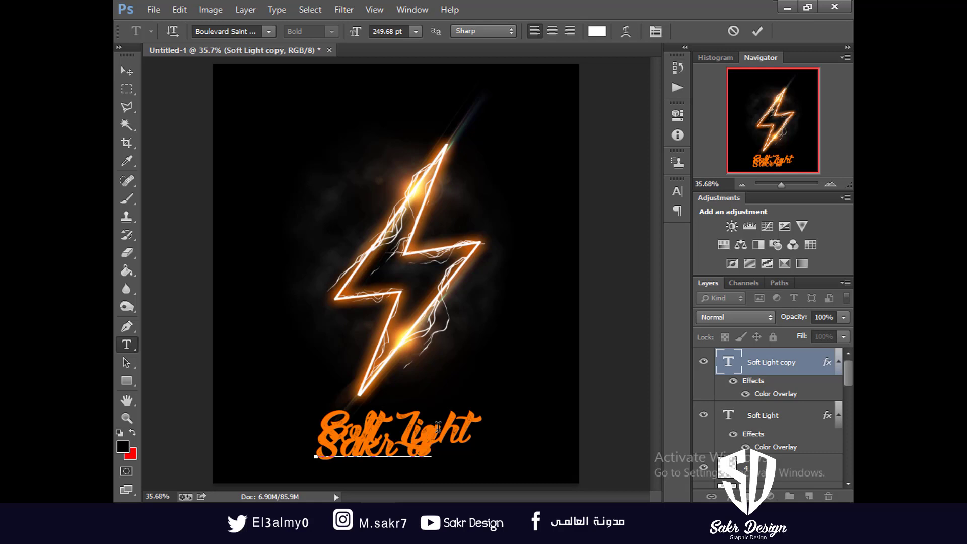
type("D")
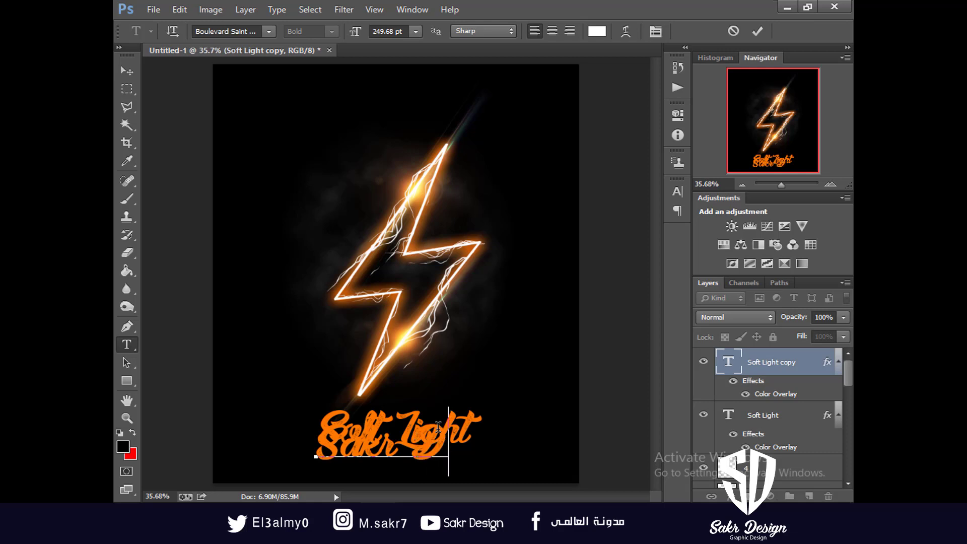
type("si")
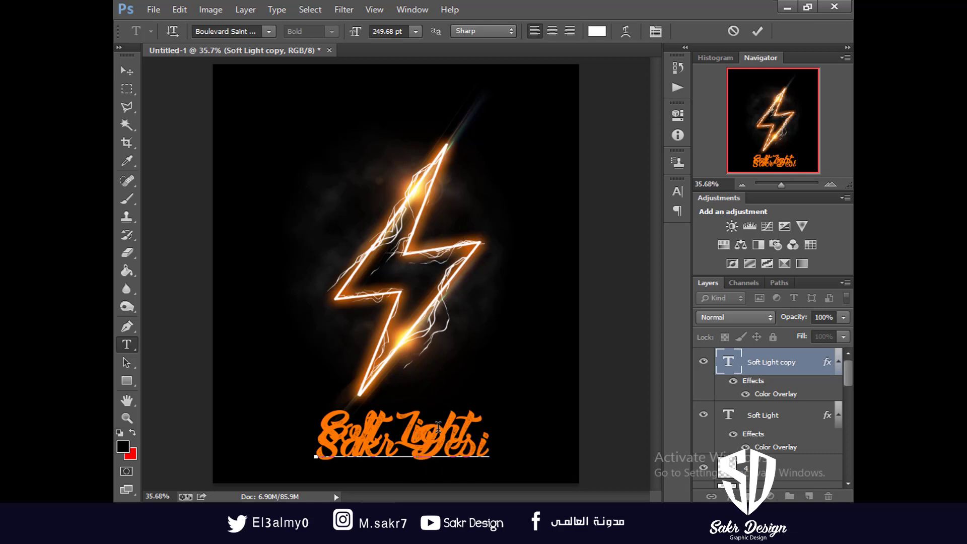
type("gn")
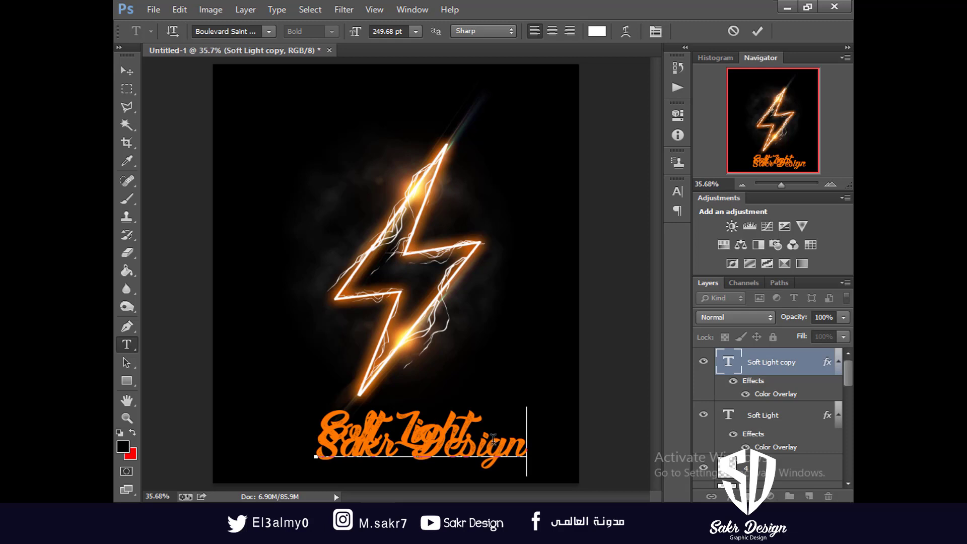
left_click_drag(527, 408, 514, 424)
left_click(512, 429)
key("ctrl+Return")
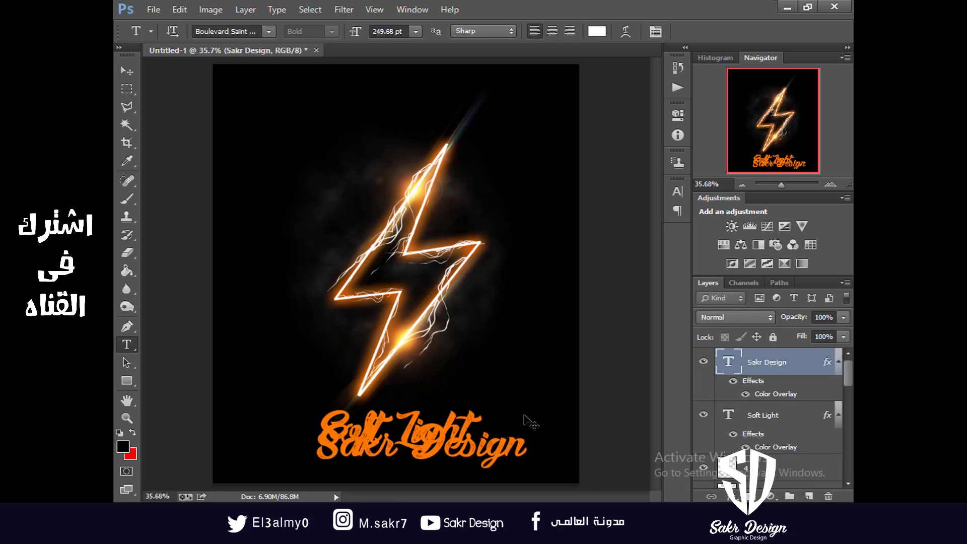
Scale the "Sakr Design" text down to 115.73 pt and place it centred beneath "Soft Light".
key("ctrl+t")
left_click_drag(524, 403, 462, 280)
key("Return")
key("ctrl+plus")
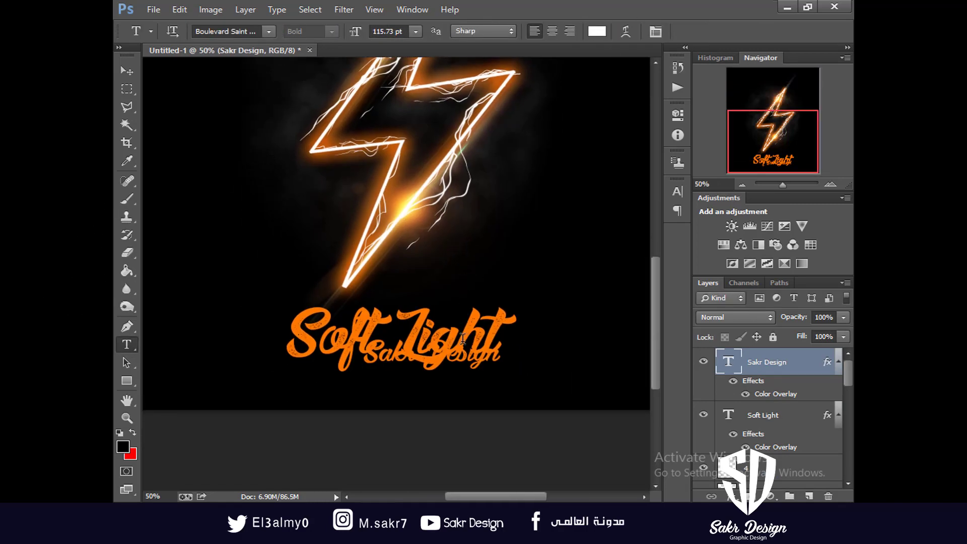
left_click_drag(462, 339, 442, 371)
key("Return")
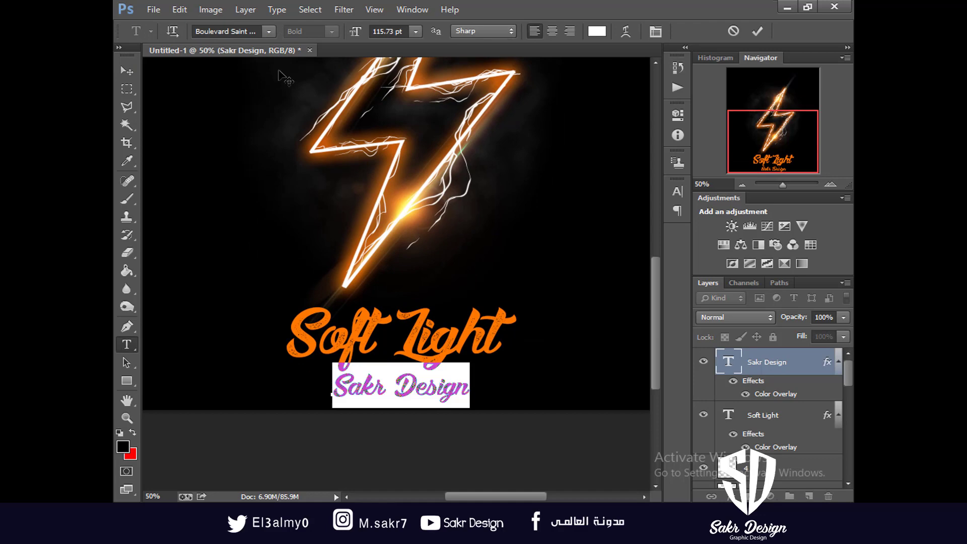
Try the AlMateen, Arial Bold and bang whack pow fonts on the "Sakr Design" text.
left_click(269, 31)
scroll(313, 88, "up", 4)
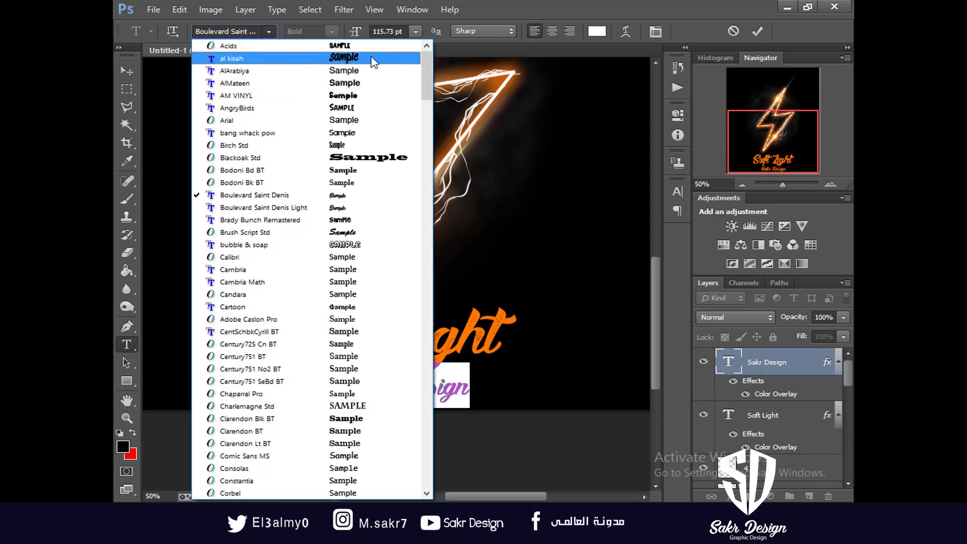
left_click(399, 84)
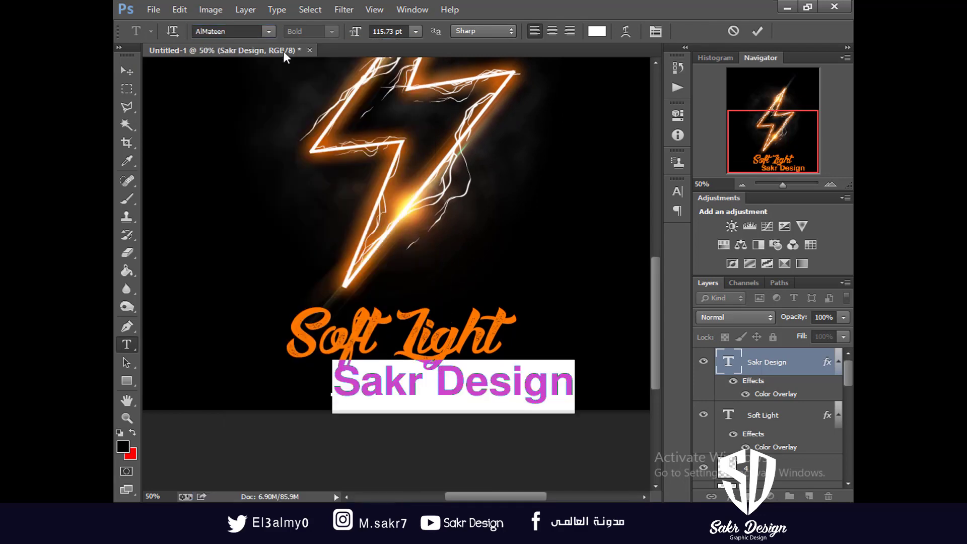
left_click(268, 31)
scroll(356, 81, "up", 1)
left_click(358, 83)
left_click(268, 31)
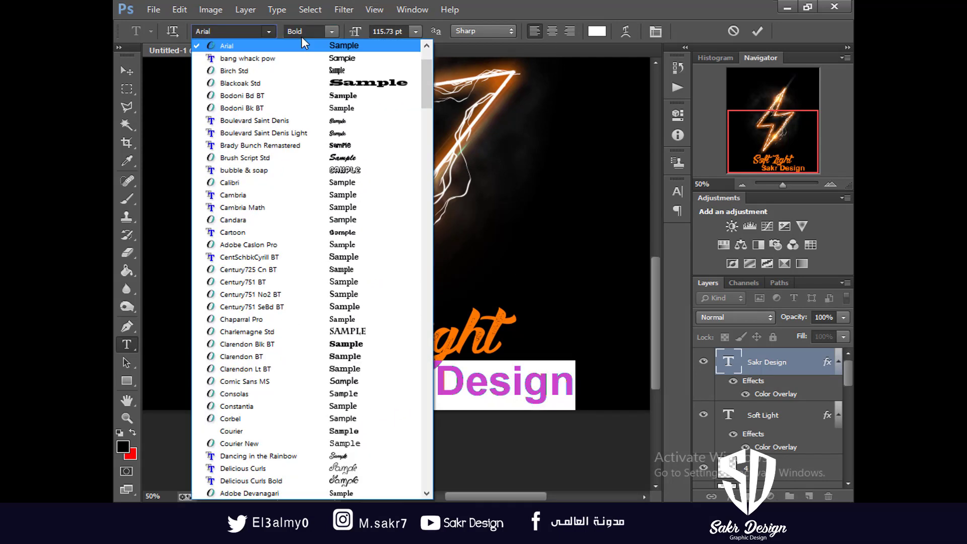
left_click(361, 60)
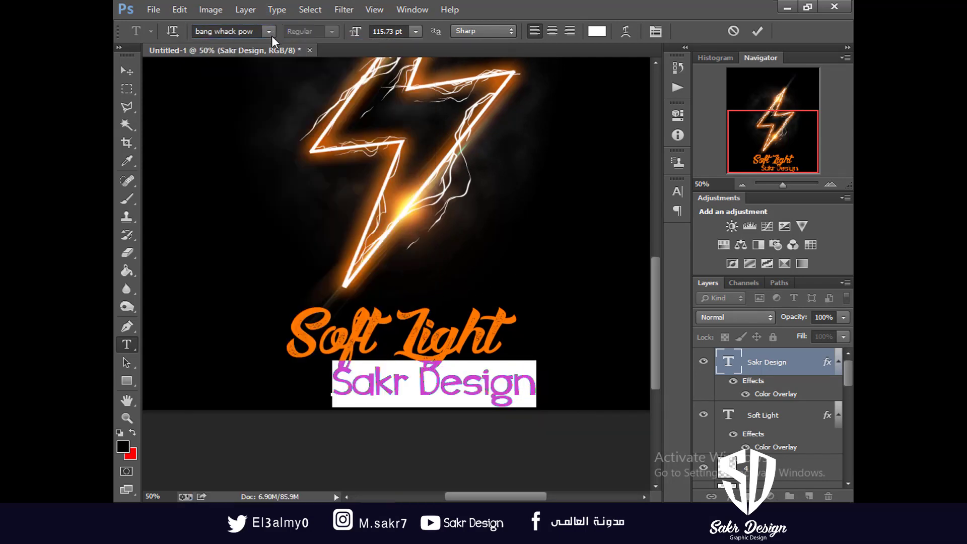
Set the font of the "Sakr Design" text to Arial Regular.
left_click(225, 28)
key("Up")
key("Up")
key("Up")
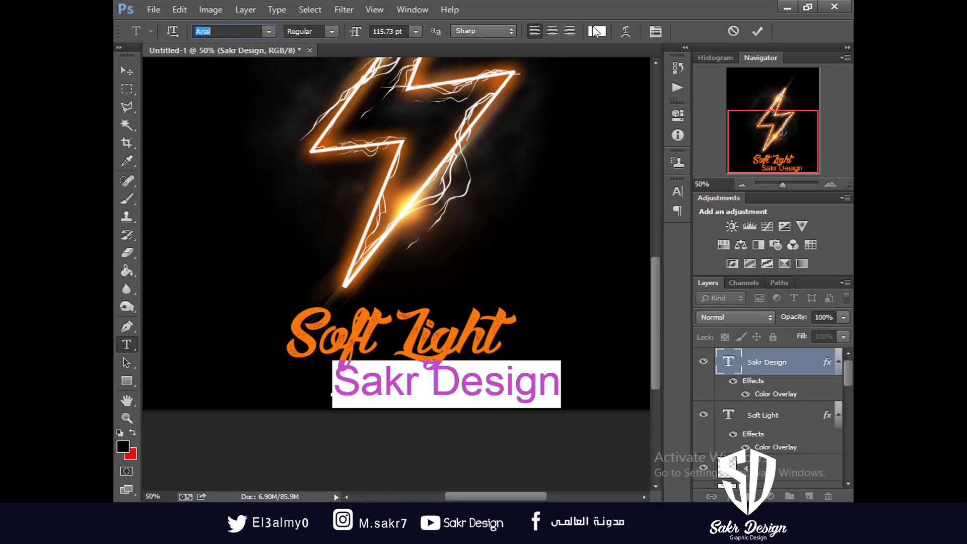
Widen the tracking of the "Sakr Design" text to 9965, trying 500 and 5000 first, and commit the text edit.
left_click(677, 191)
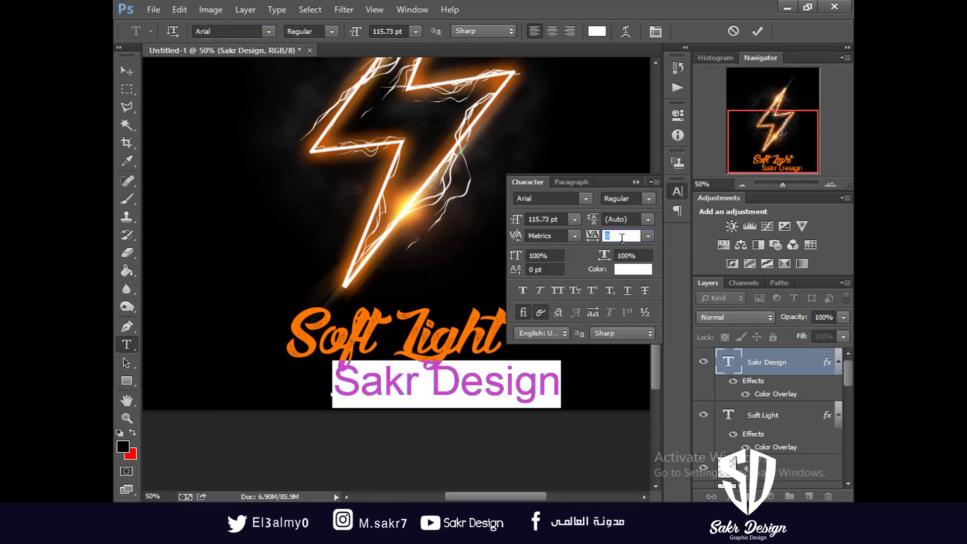
scroll(610, 232, "up", 10)
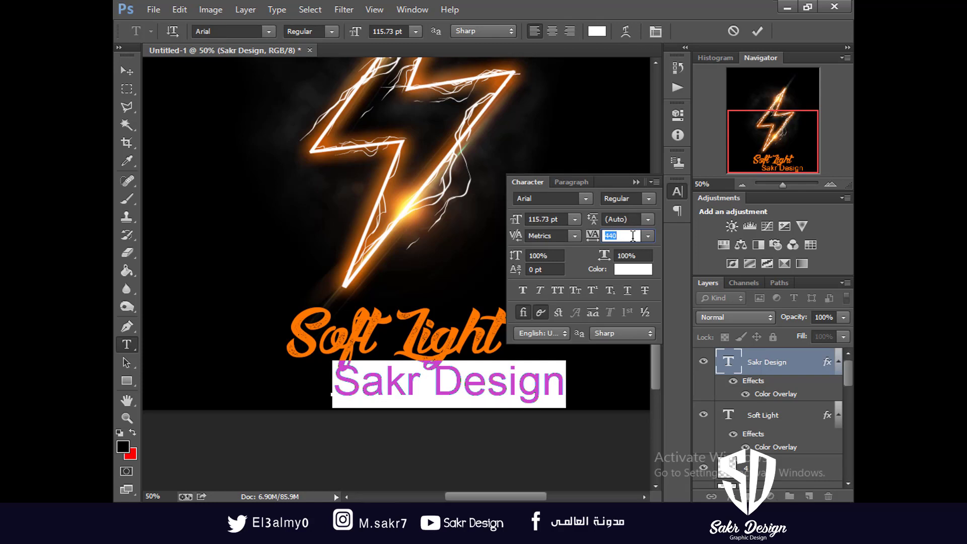
type("500")
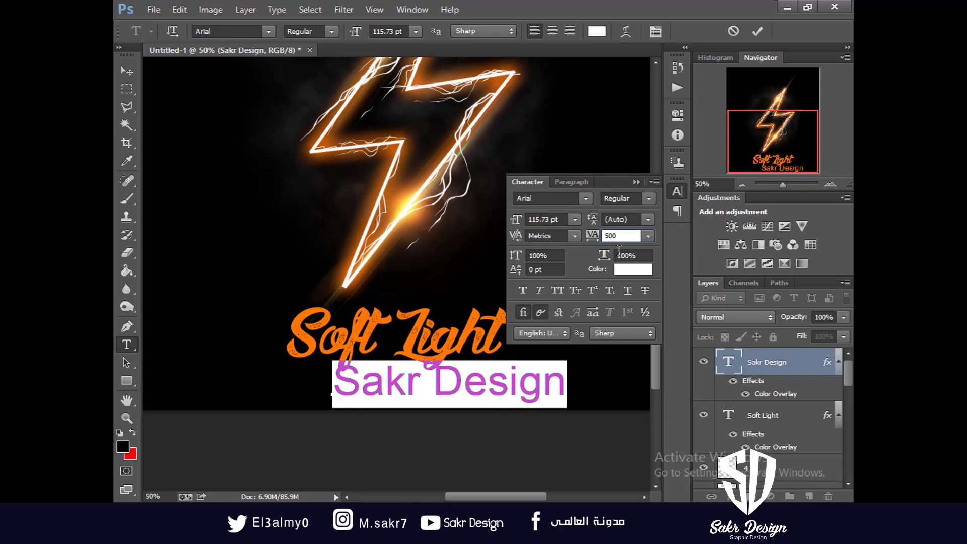
type("0")
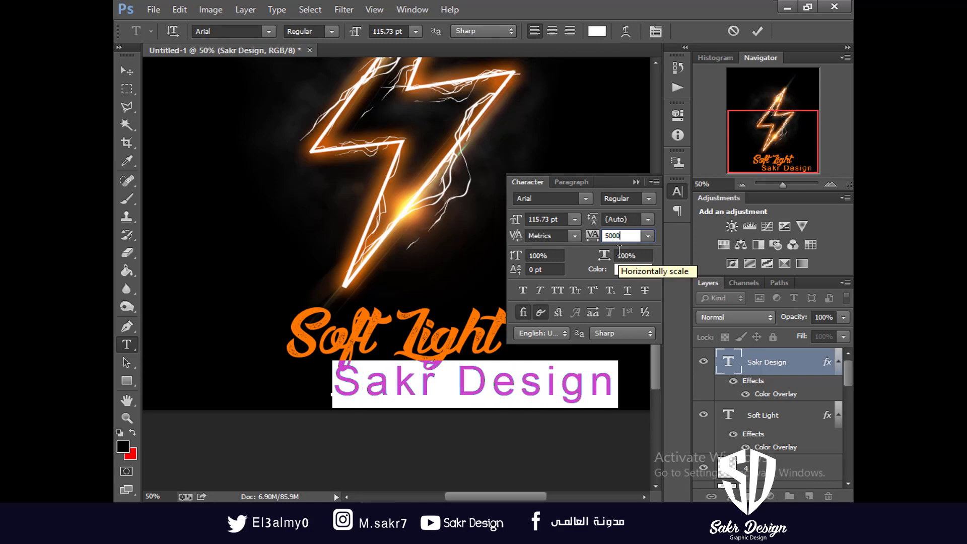
type("10")
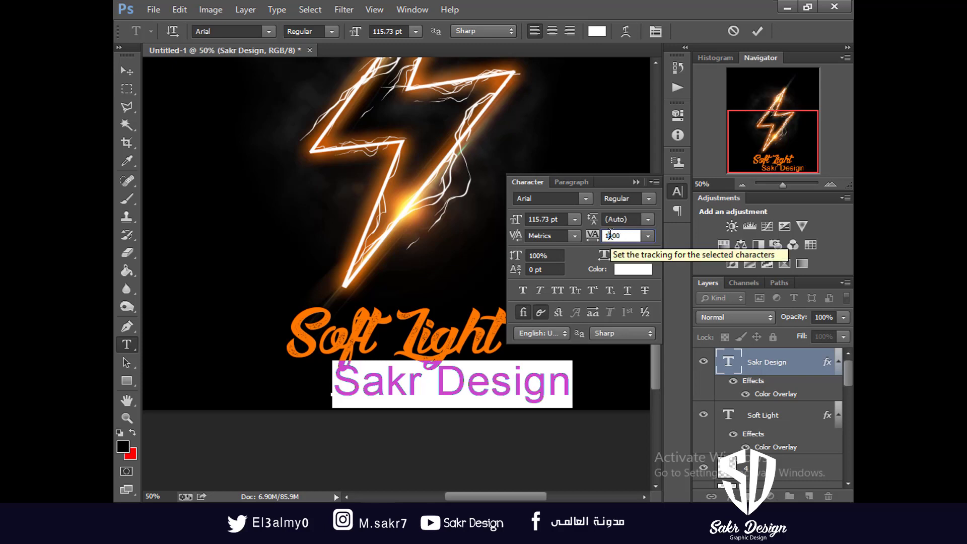
left_click(123, 72)
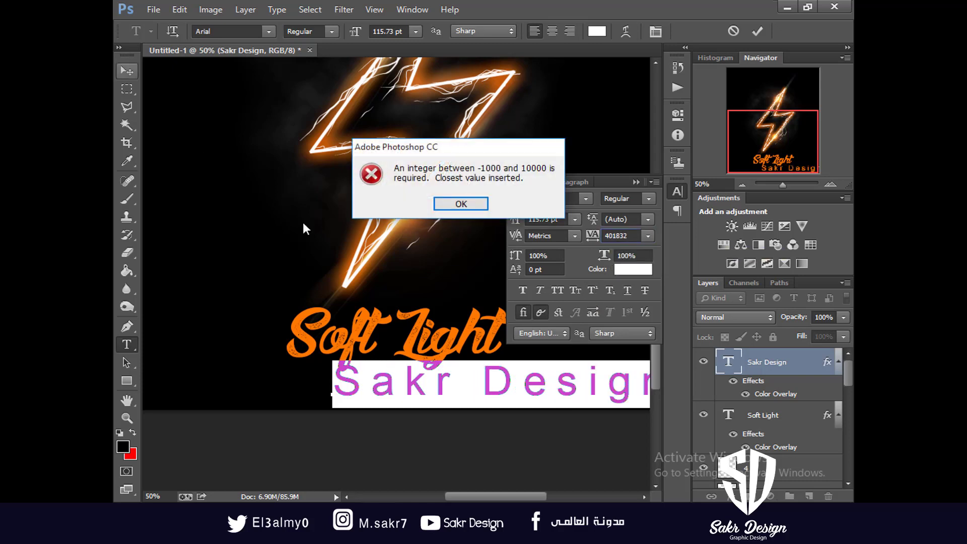
key("Return")
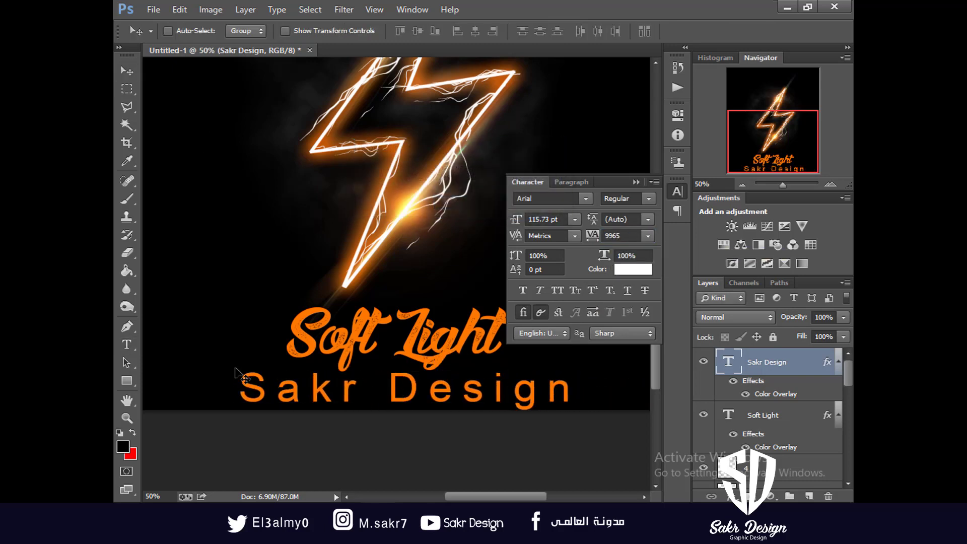
Scale the "Sakr Design" text down to 51.12 pt beneath "Soft Light" and apply the transform.
key("ctrl+t")
left_click_drag(240, 390, 346, 387)
key("Return")
Select all of the "Sakr Design" text and try tracking values of 600, 6000 and 9000.
key("t")
left_click(350, 389)
key("ctrl+a")
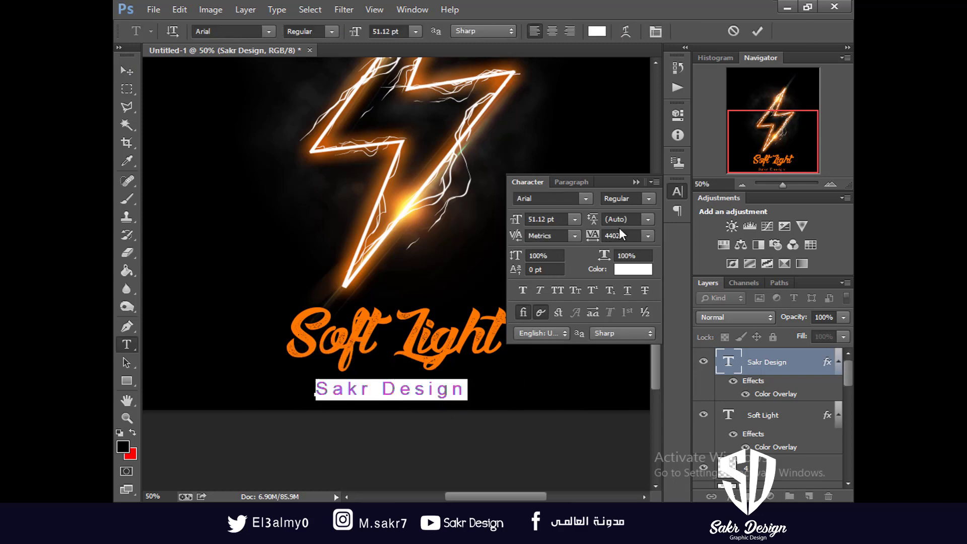
key("Return")
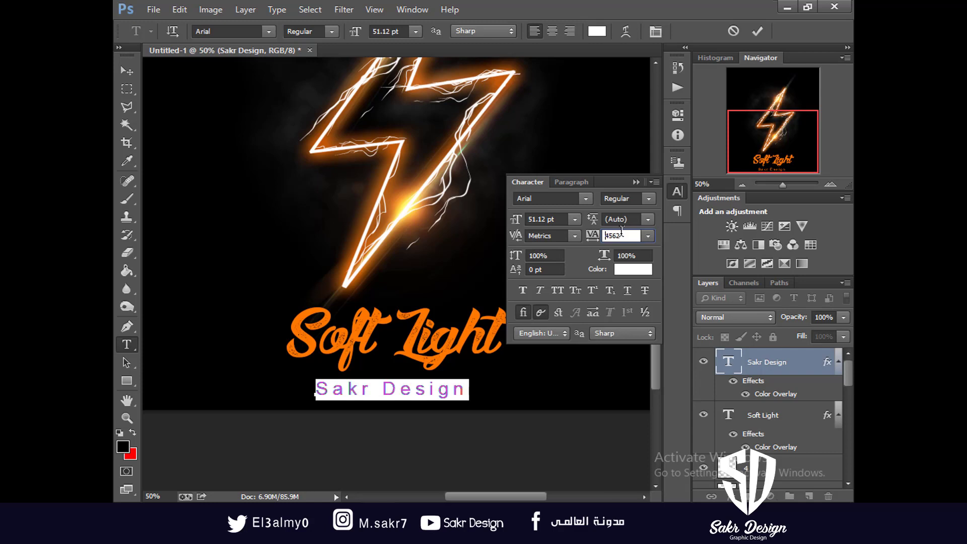
type("600")
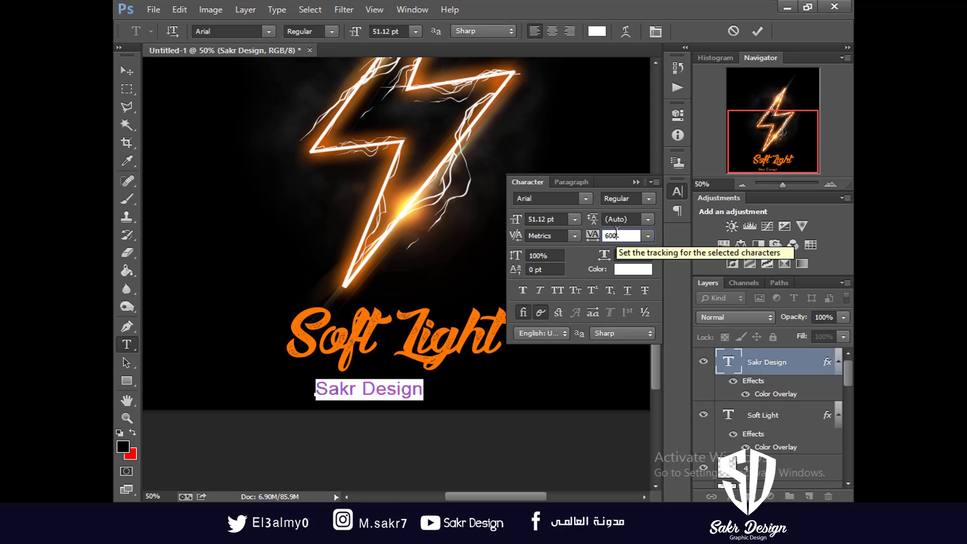
type("0")
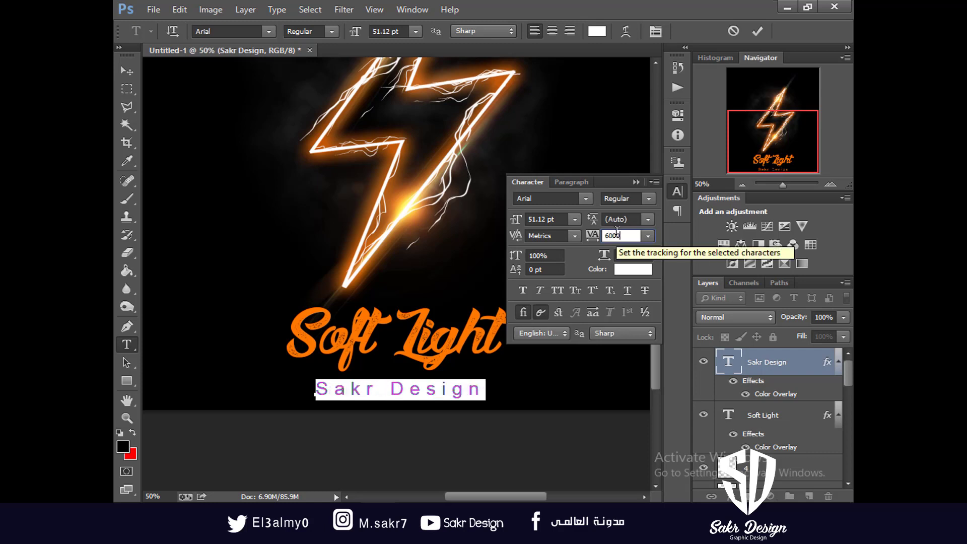
type("900")
key("BackSpace")
key("BackSpace")
key("BackSpace")
key("BackSpace")
key("BackSpace")
key("BackSpace")
key("BackSpace")
type("9000")
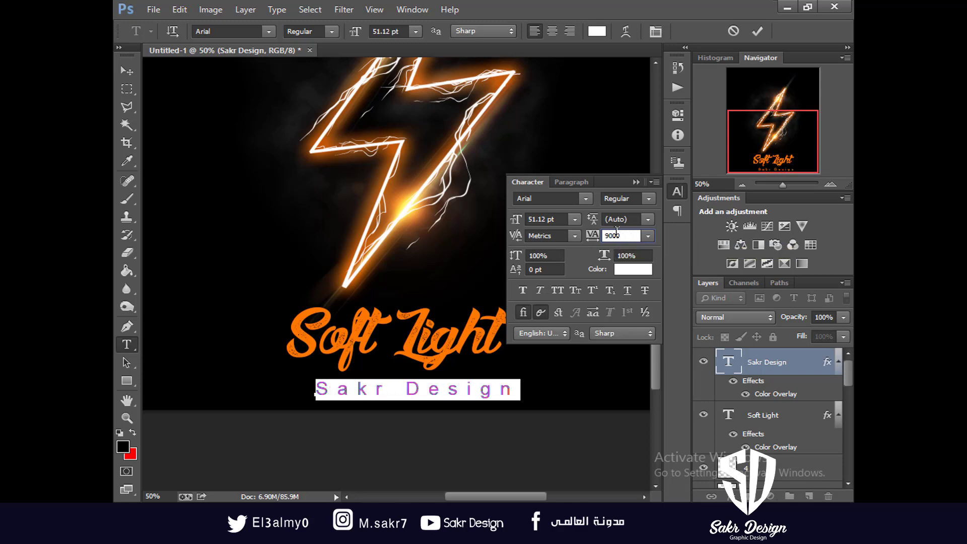
Raise the tracking of the "Sakr Design" text to 9993, dismiss the value-range error and commit the text.
key("Return")
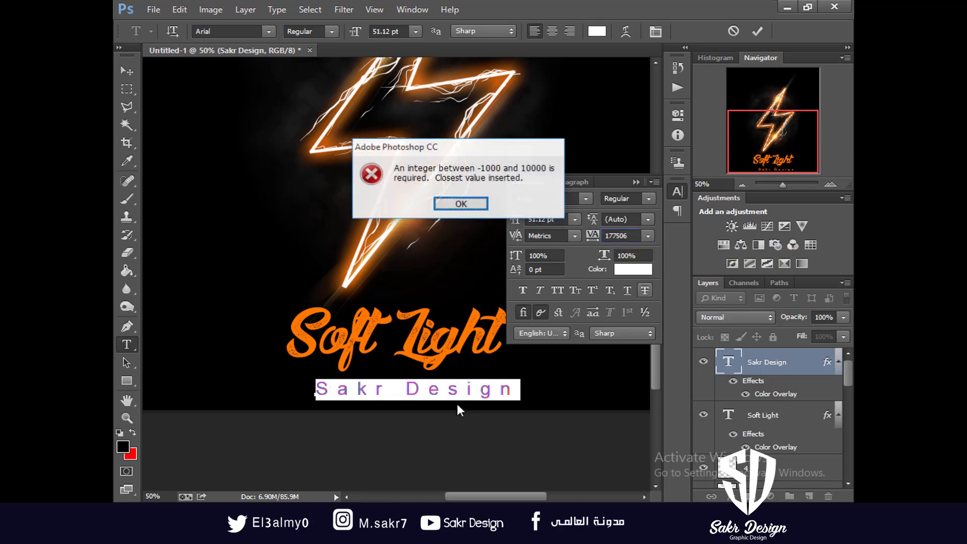
key("Return")
key("Return")
key("Return")
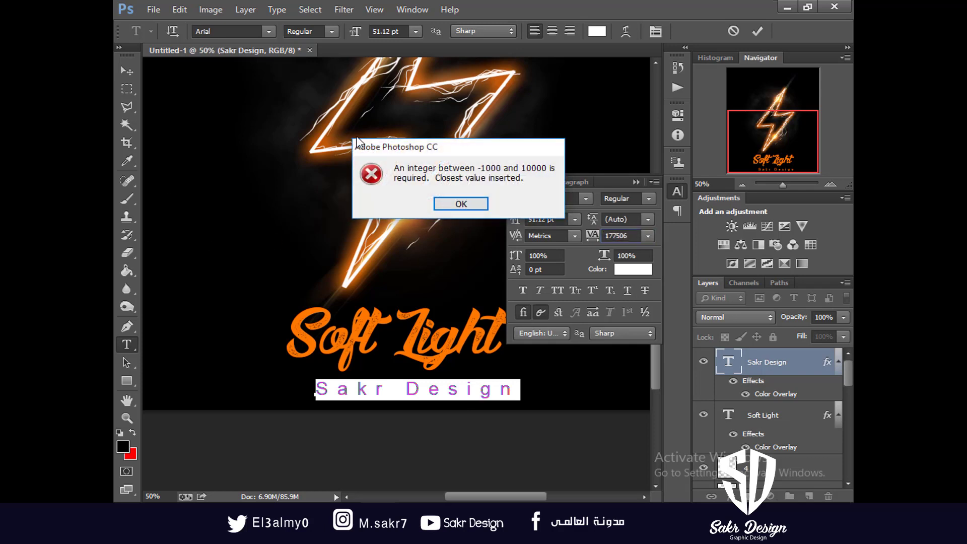
left_click(477, 200)
left_click(468, 205)
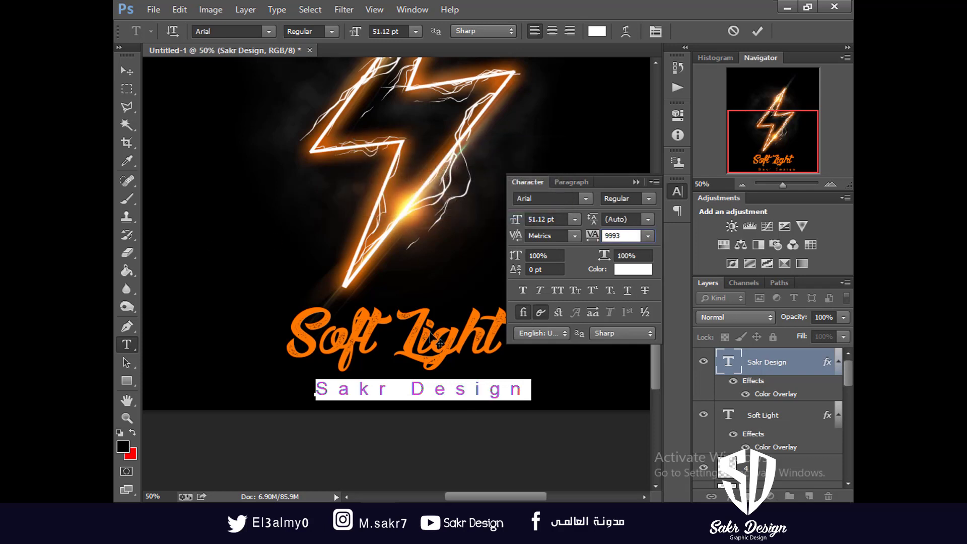
left_click(126, 71)
Scale the "Sakr Design" text down to 43.06 pt and place it centred just beneath "Soft Light".
key("ctrl+t")
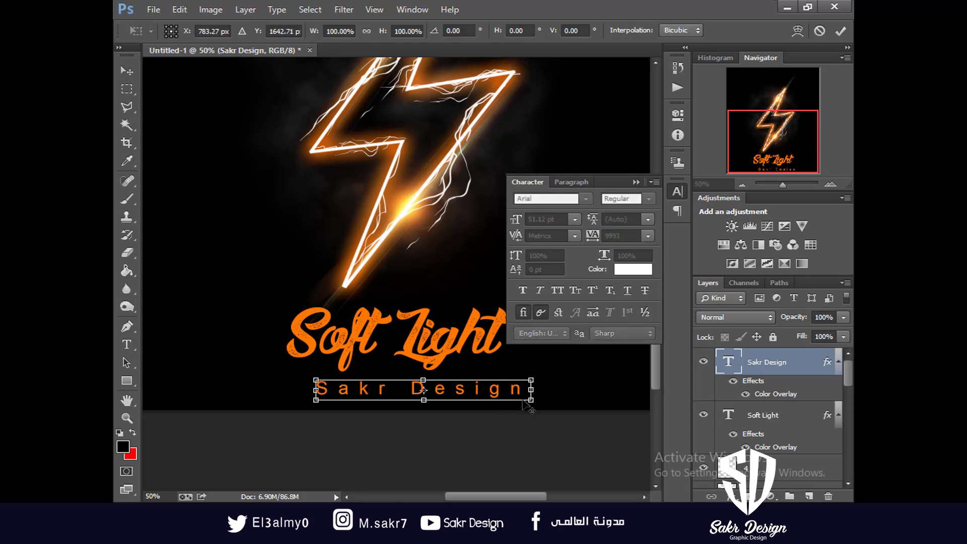
mouse_move(527, 403)
left_mouse_down()
mouse_move(510, 399)
mouse_move(523, 398)
mouse_move(515, 391)
left_mouse_up()
key("Return")
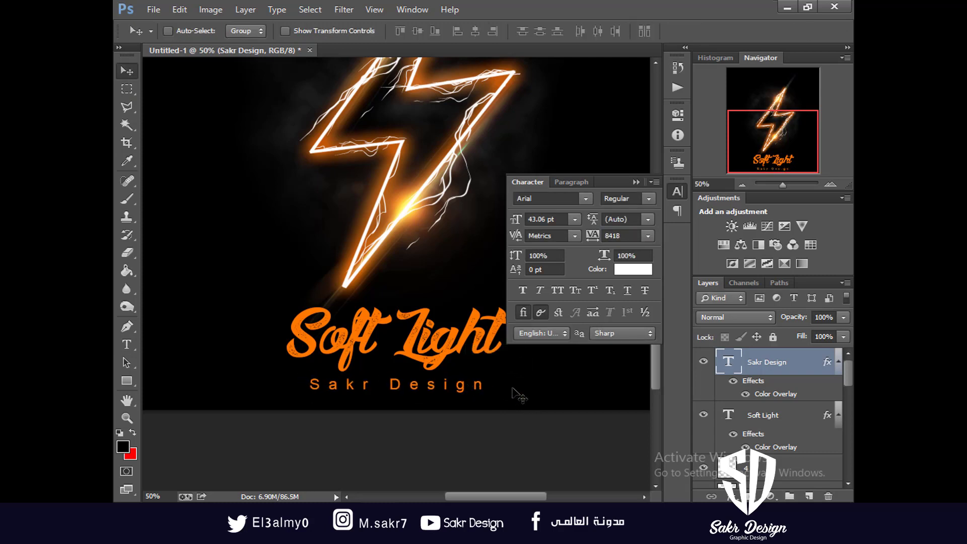
key("ctrl+0")
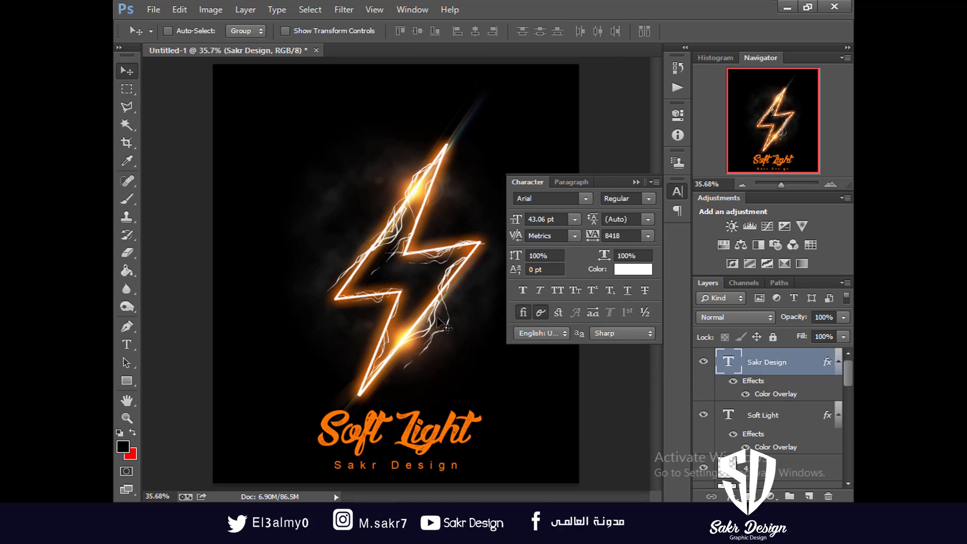
scroll(805, 405, "down", 3)
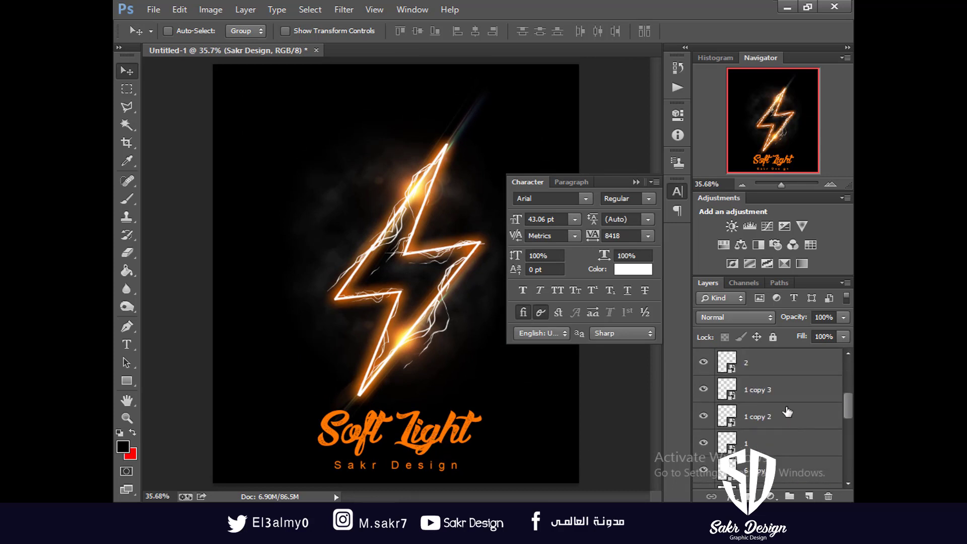
scroll(784, 412, "down", 3)
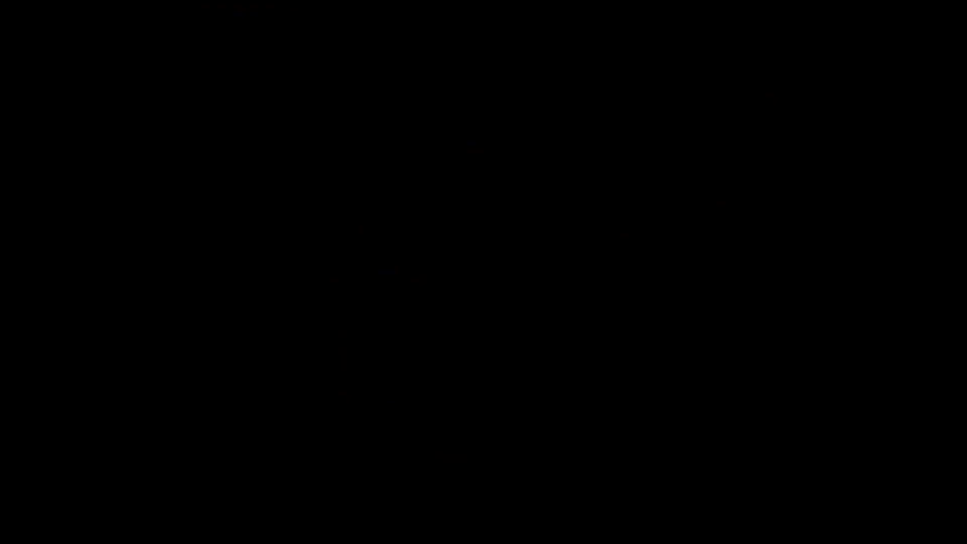